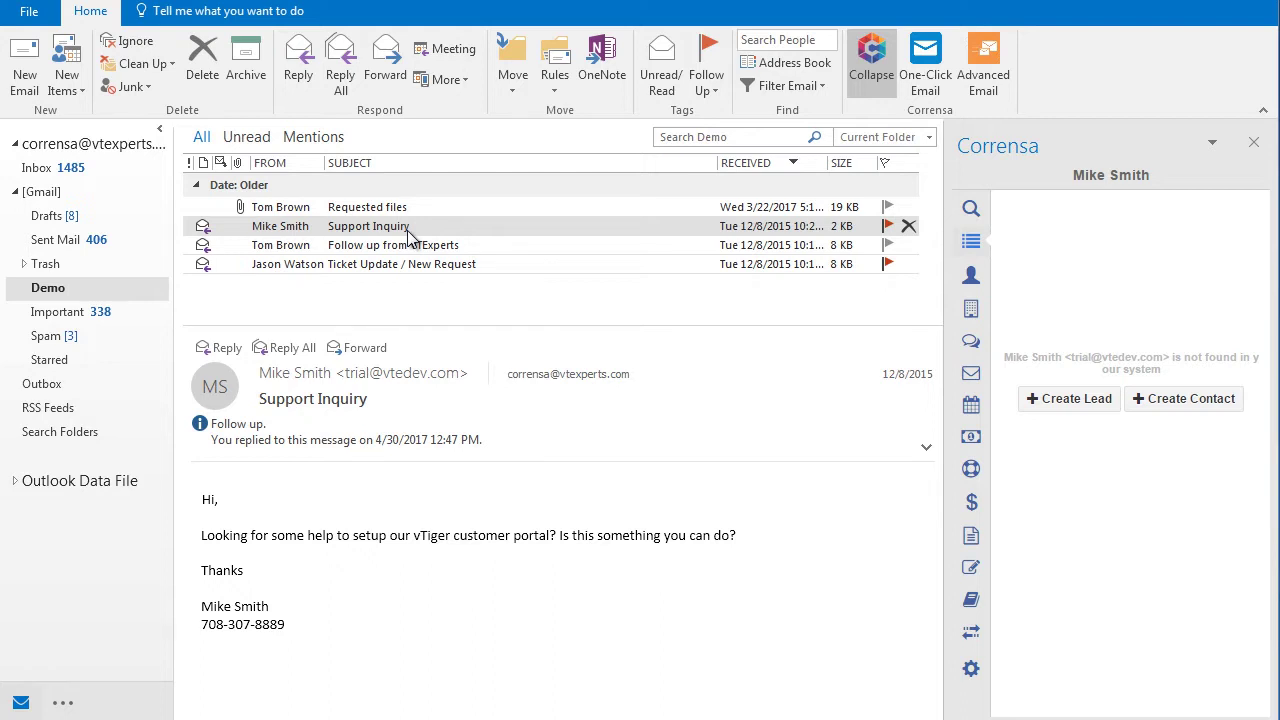
Create a lead for Mike Smith from his prefilled email details, assigned to Tom Brown
click(1073, 398)
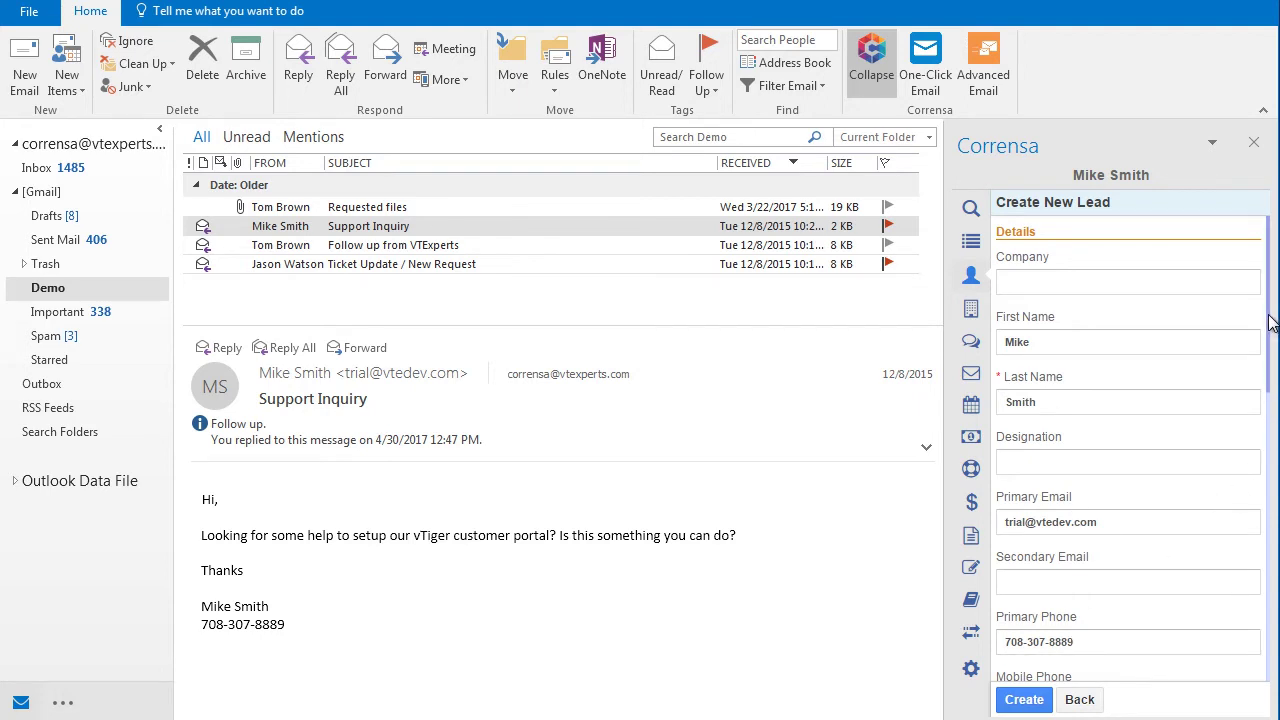
drag(1270, 322, 1256, 427)
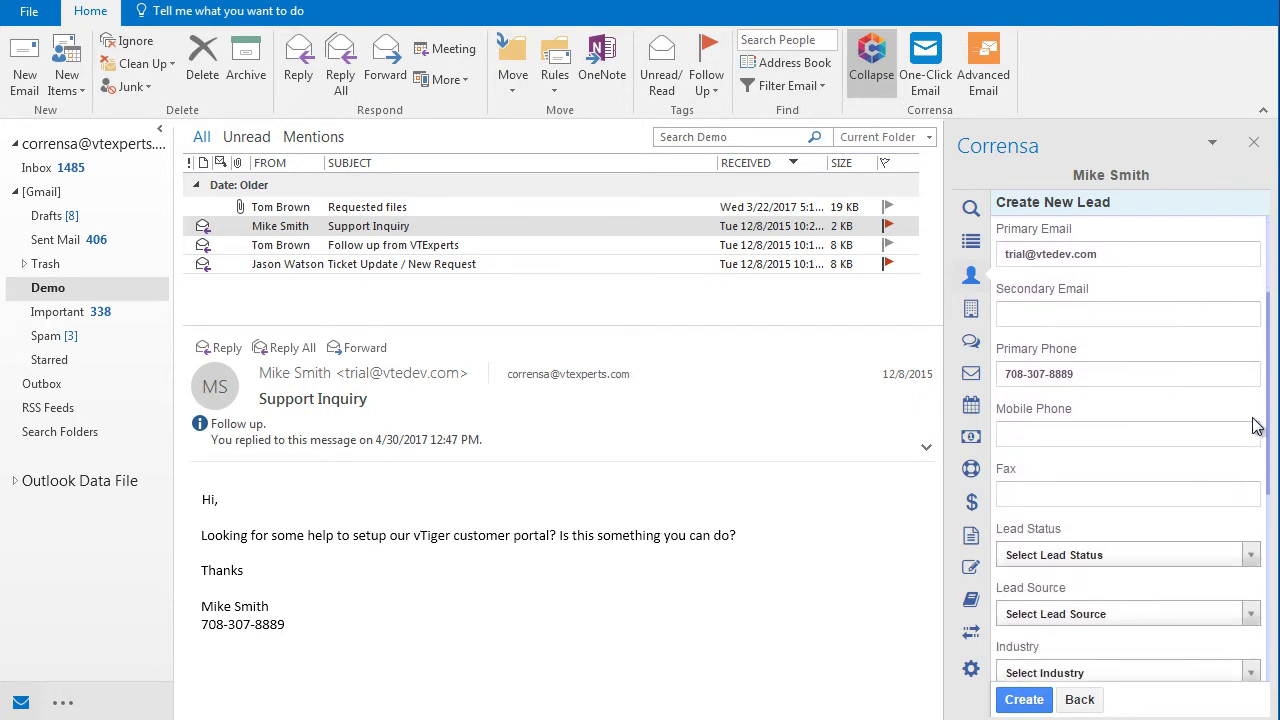
drag(1256, 427, 1254, 481)
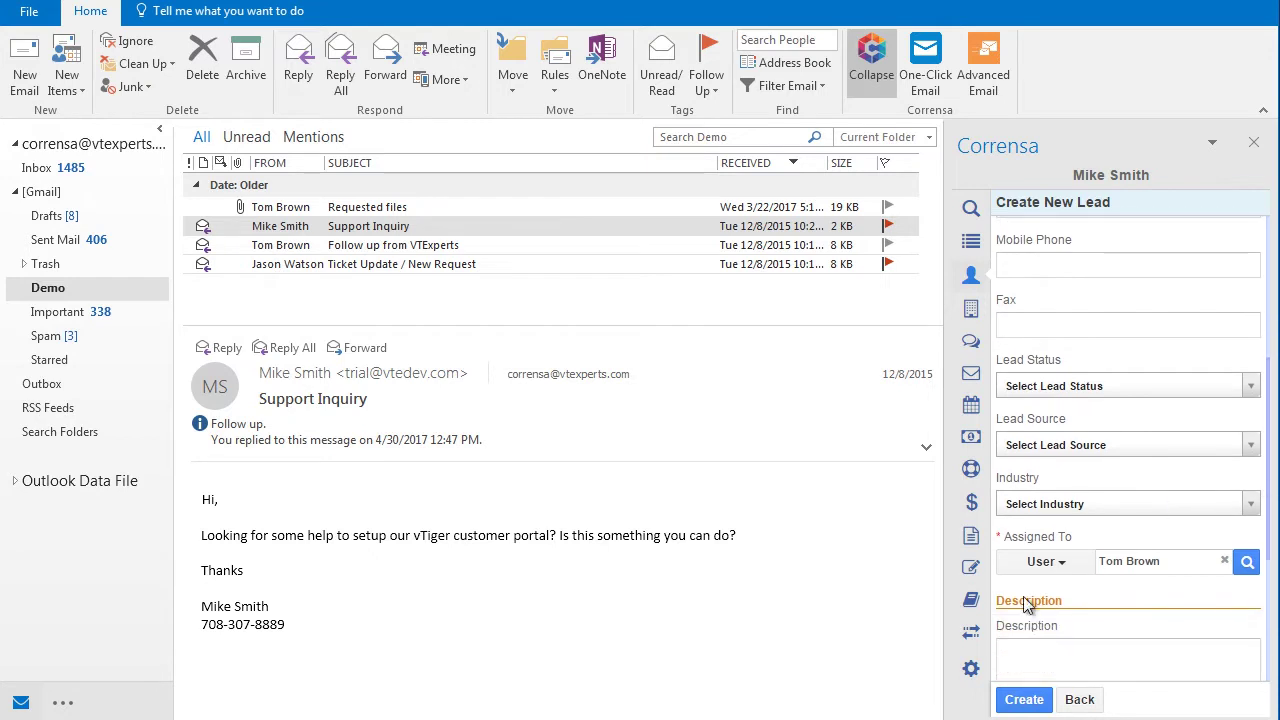
click(1024, 699)
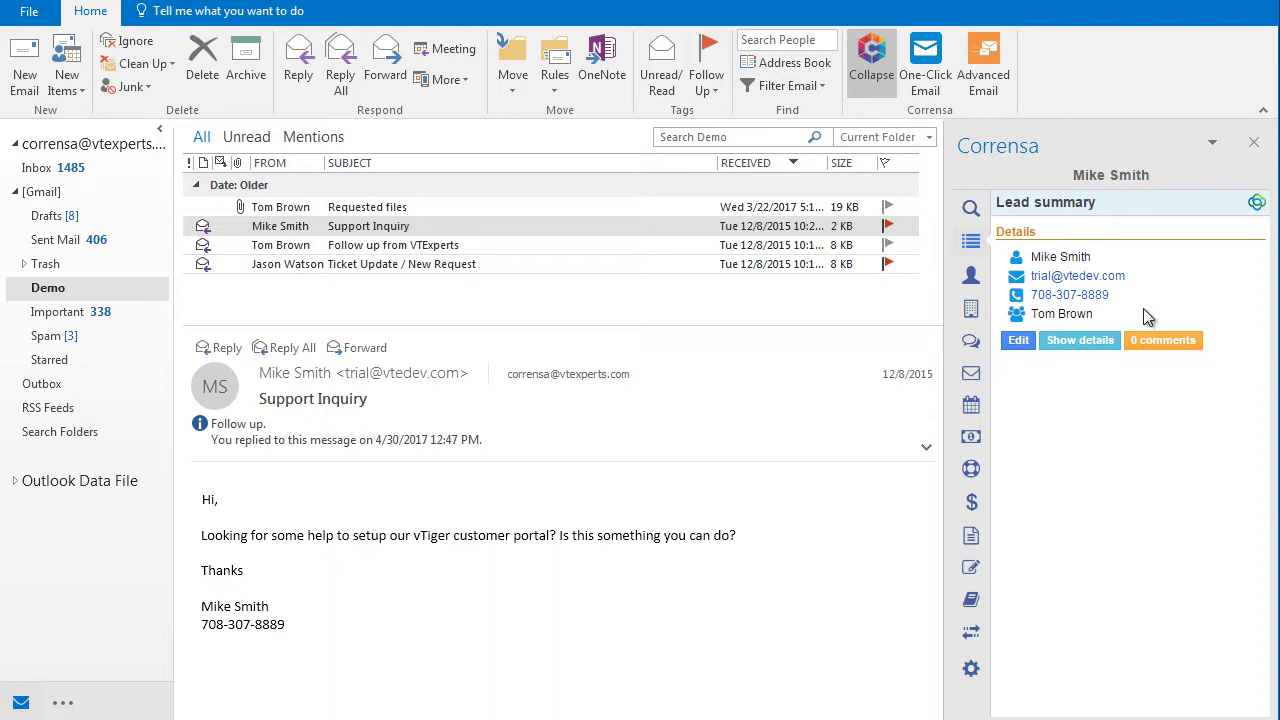
click(1166, 341)
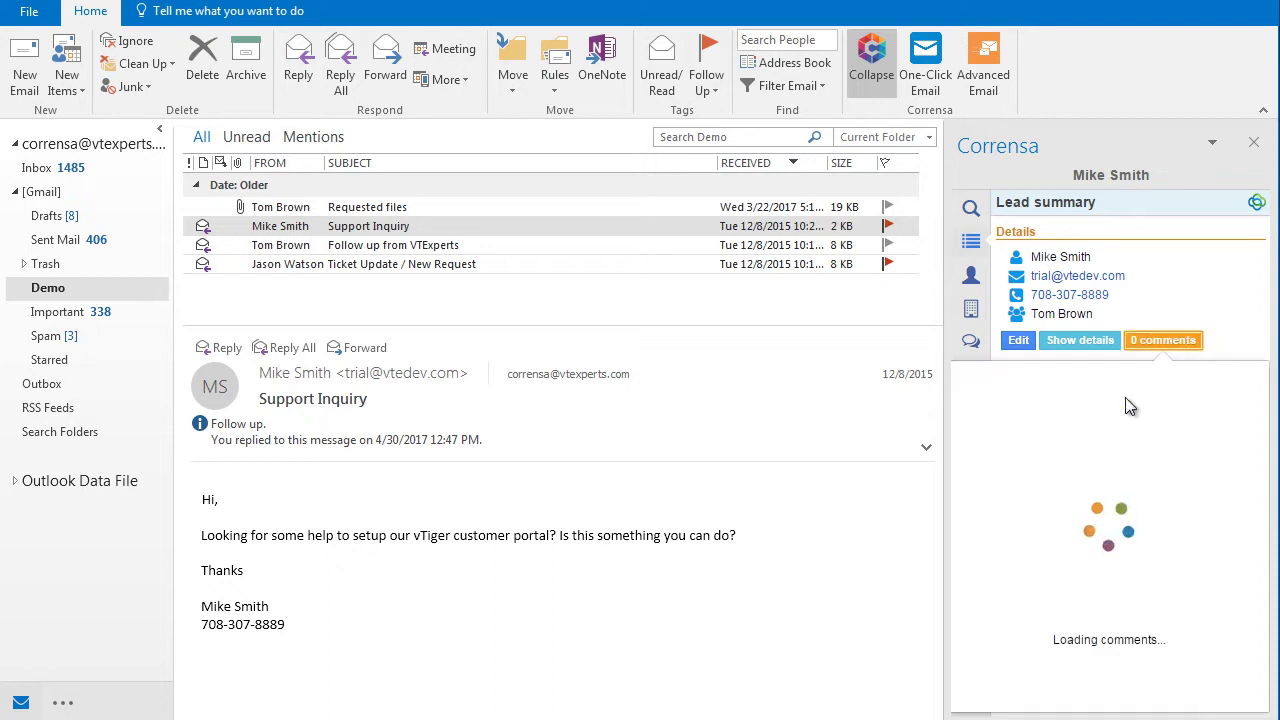
click(1043, 693)
text(loo)
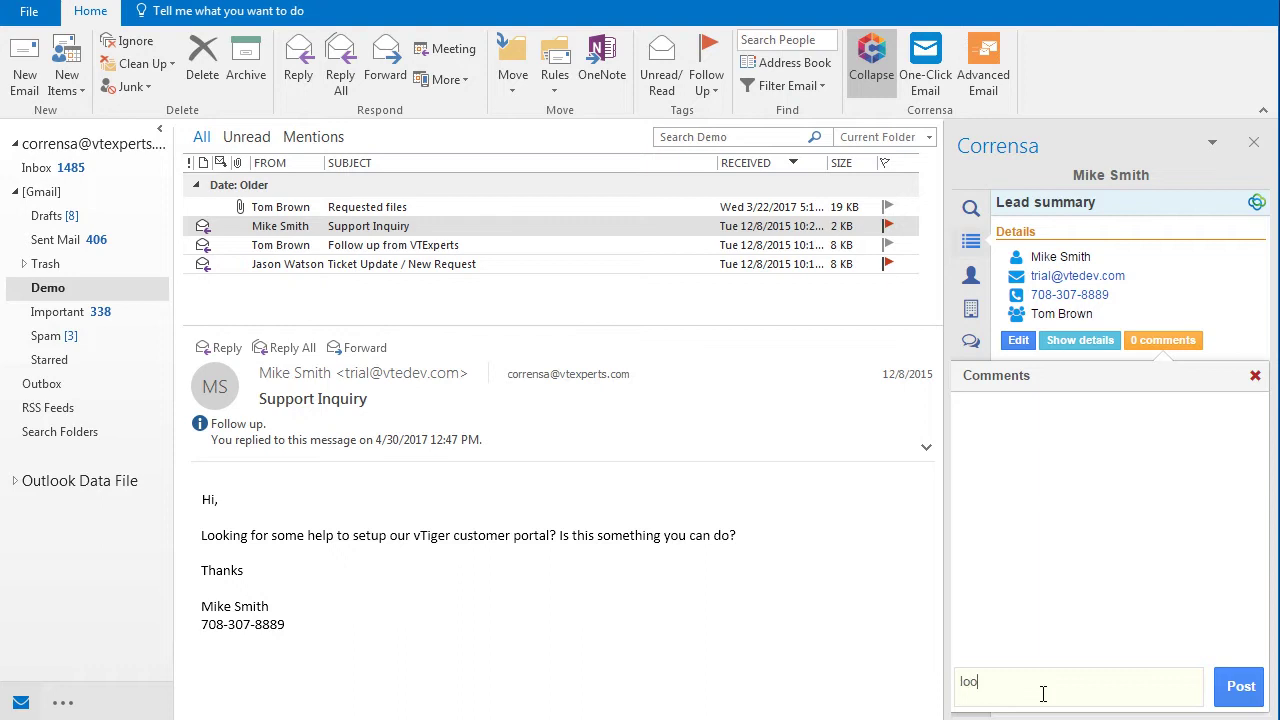
text(king for help)
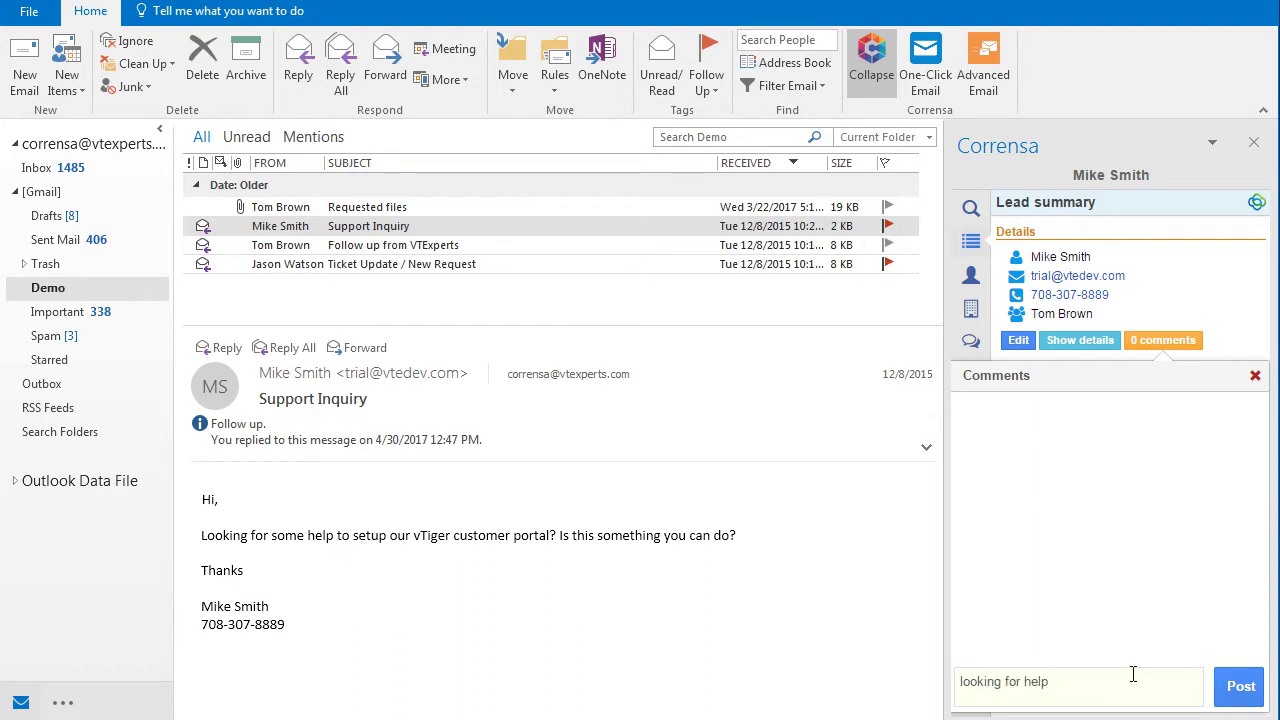
click(1238, 686)
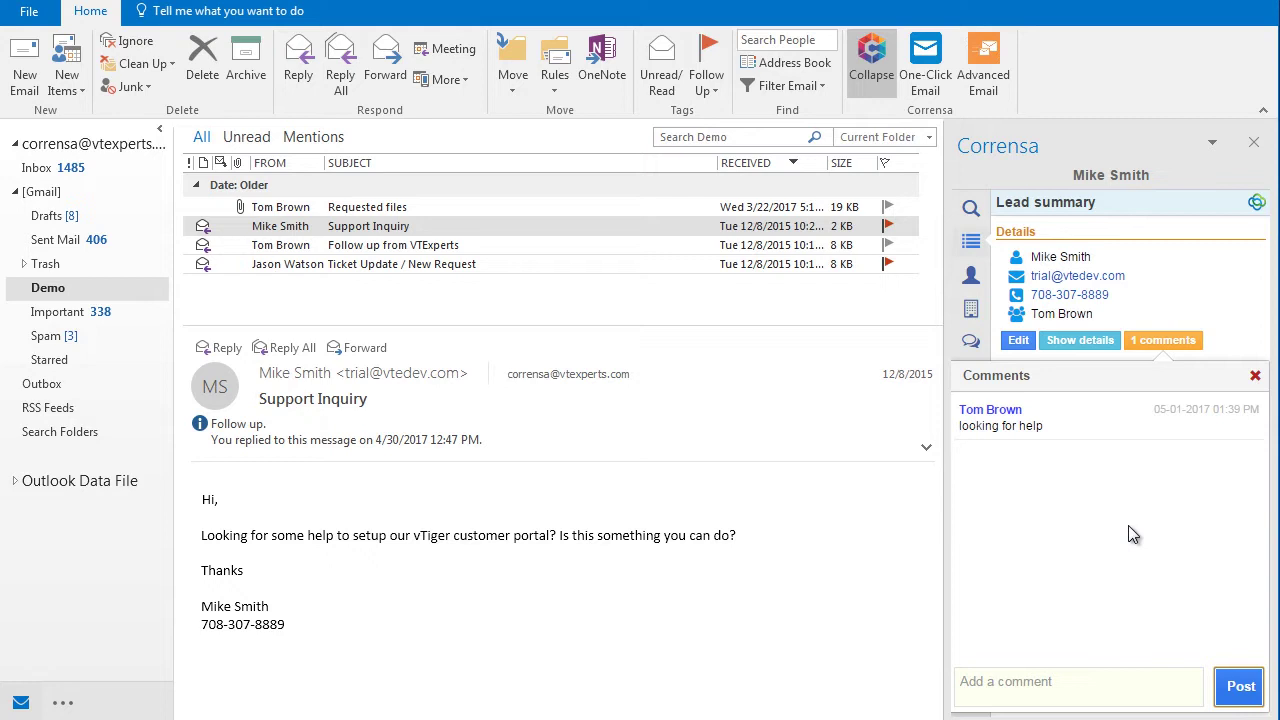
click(1255, 375)
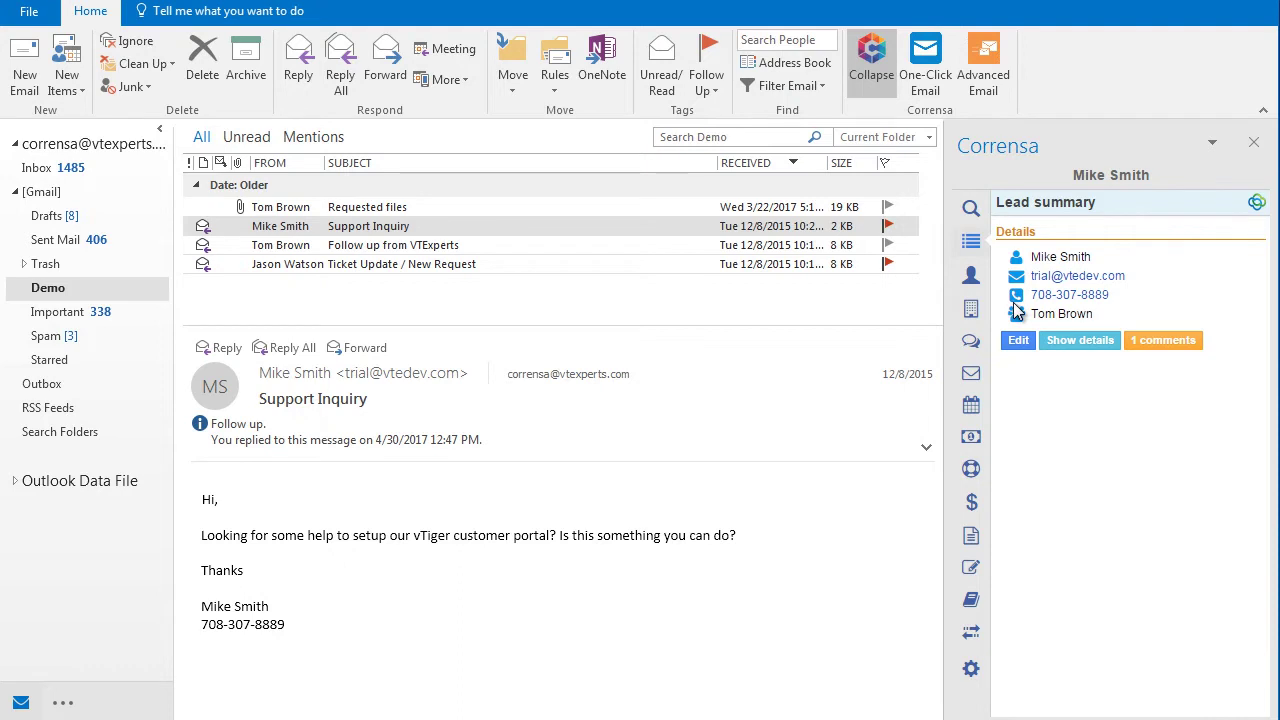
click(972, 404)
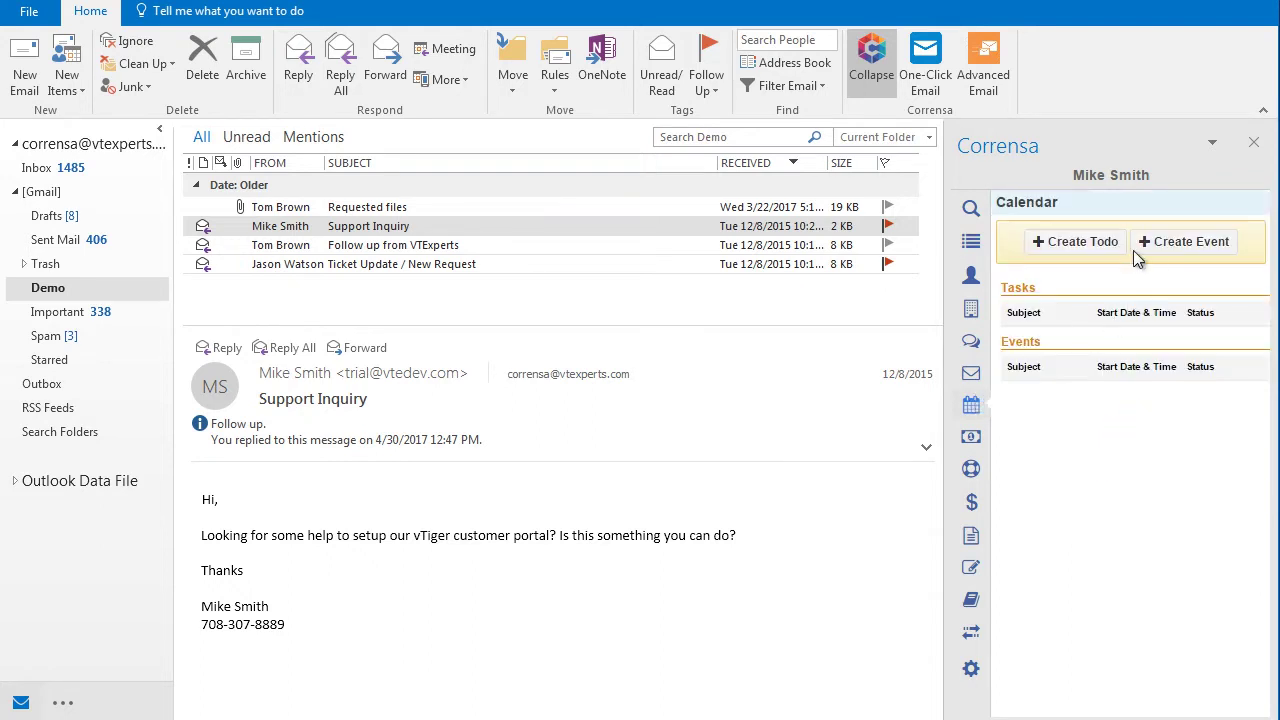
click(1163, 246)
text(Call Mike)
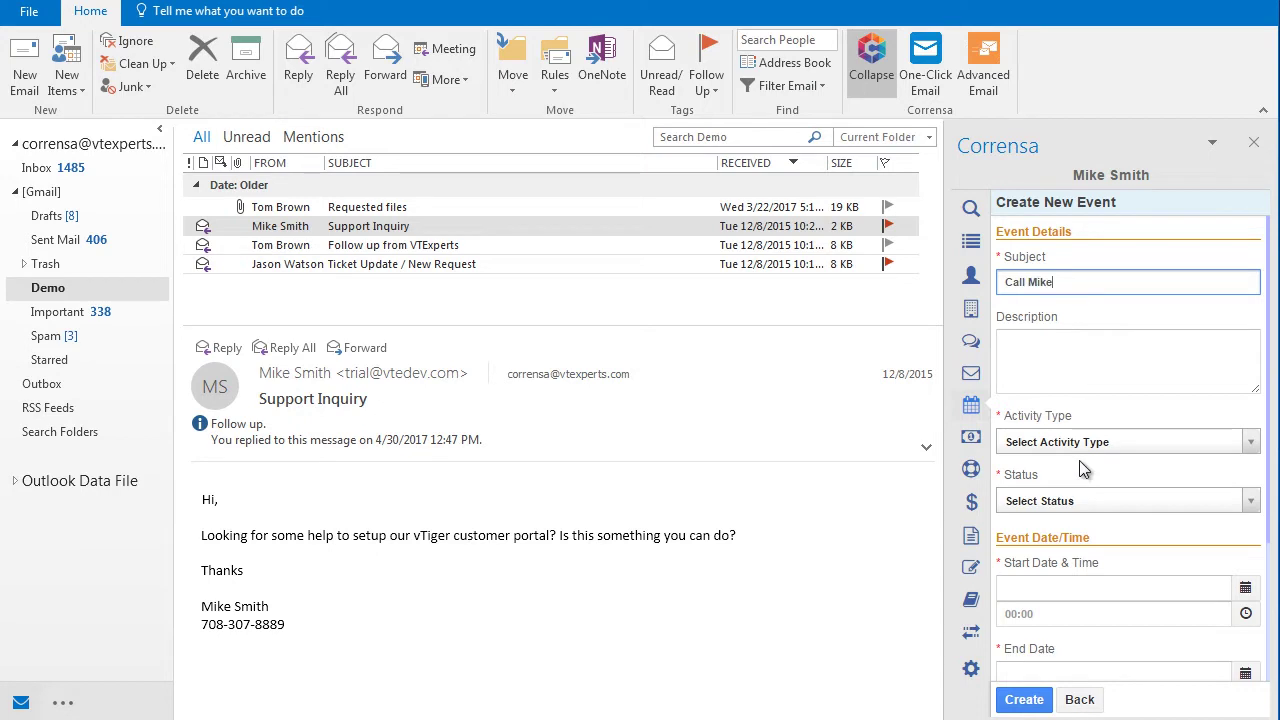
click(1074, 444)
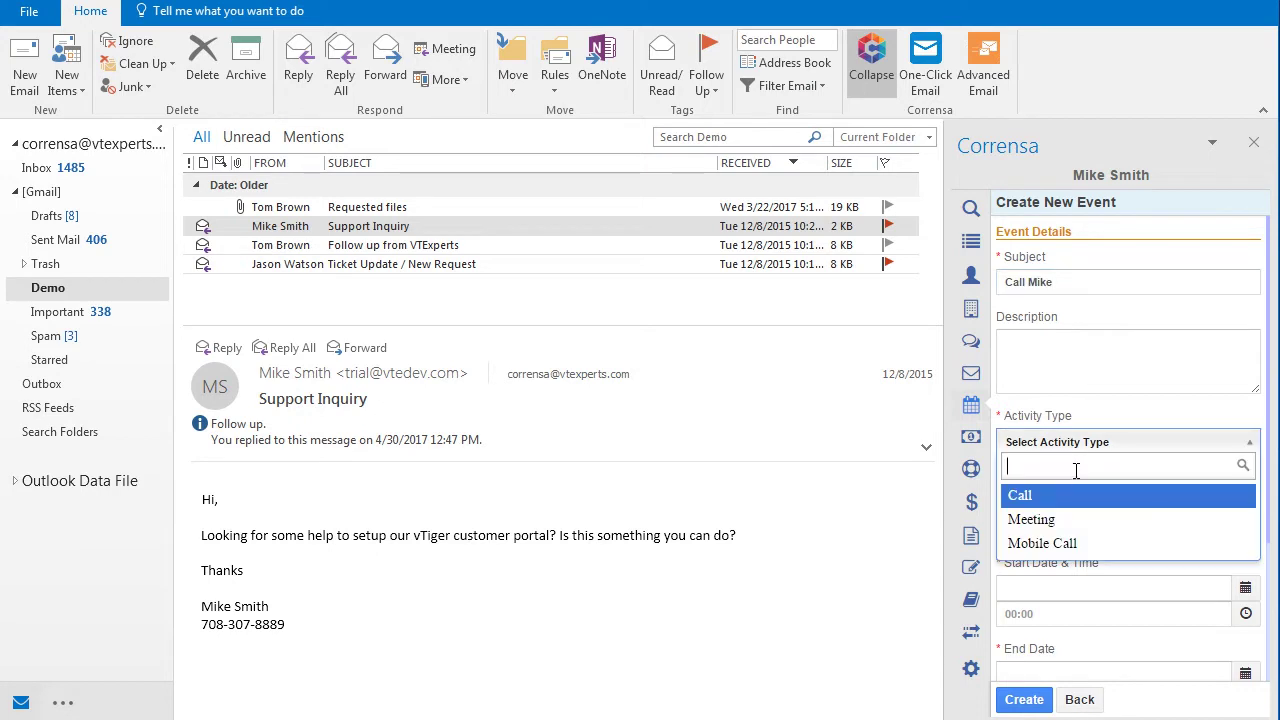
click(1072, 497)
click(1065, 500)
click(1050, 552)
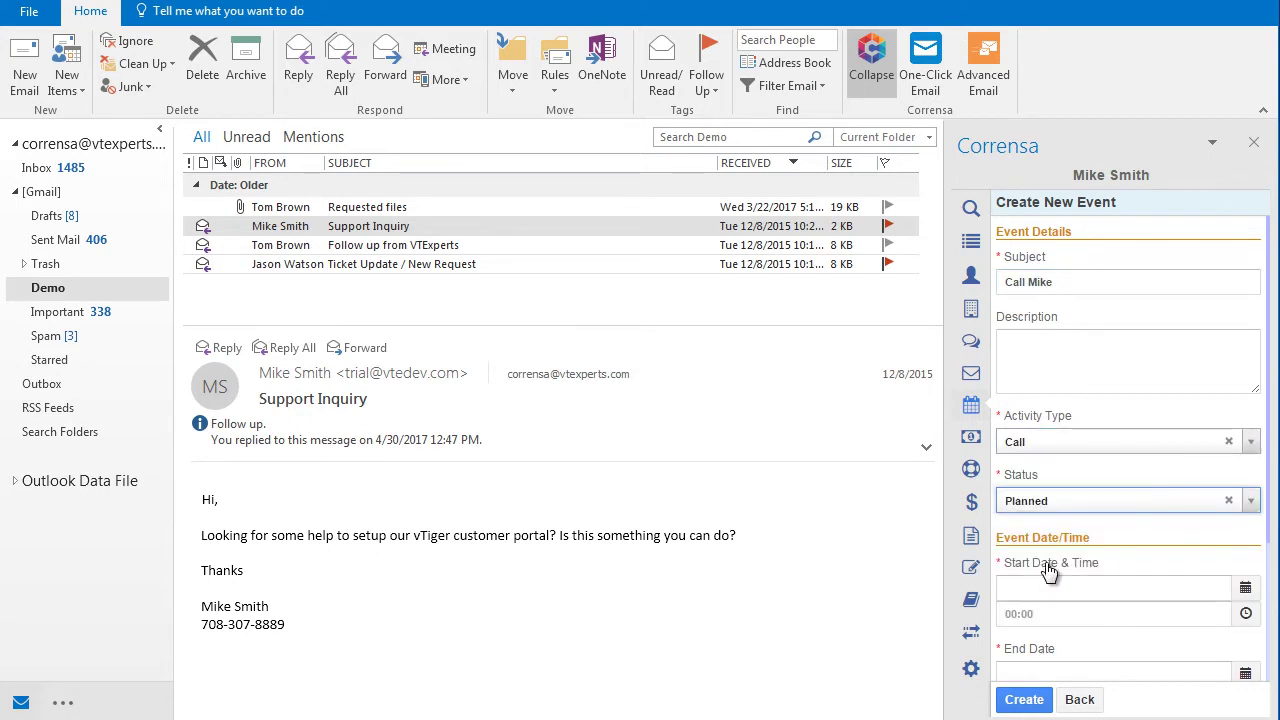
Set the Call Mike event's start and end dates to 05-01-2017 and create it
click(1060, 588)
click(1039, 433)
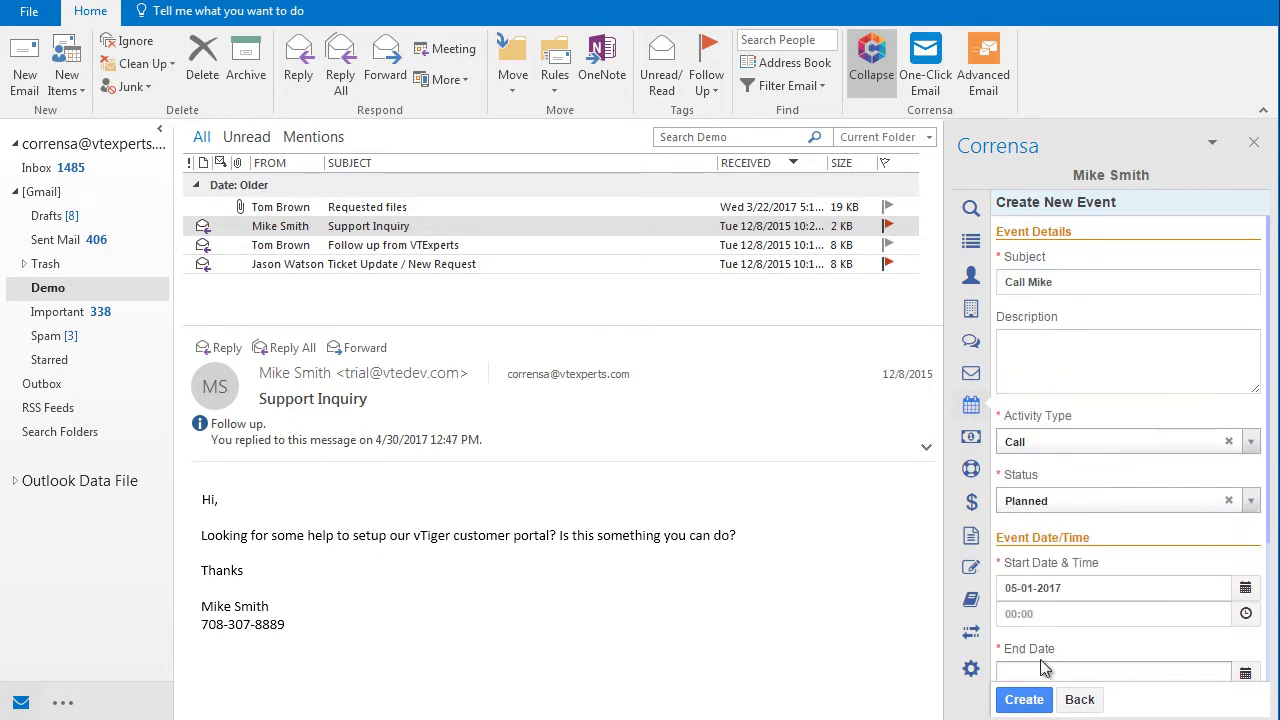
click(1041, 665)
click(1039, 519)
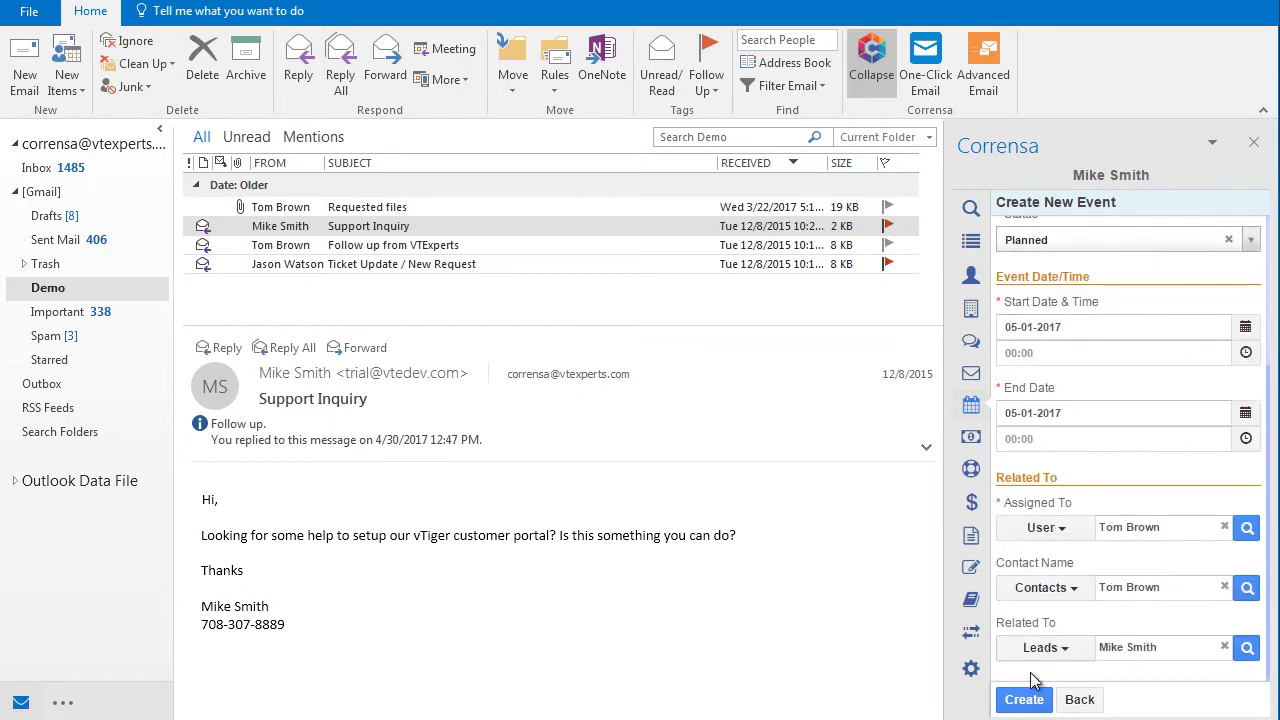
click(1024, 700)
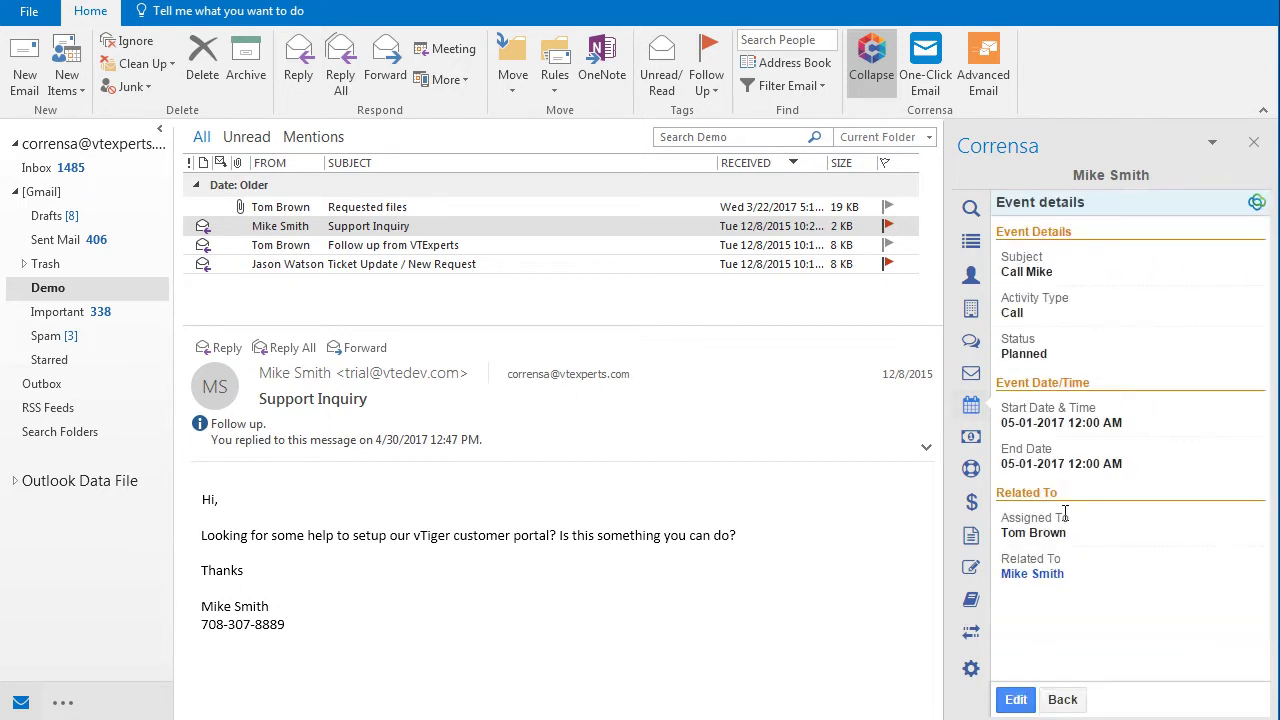
click(971, 404)
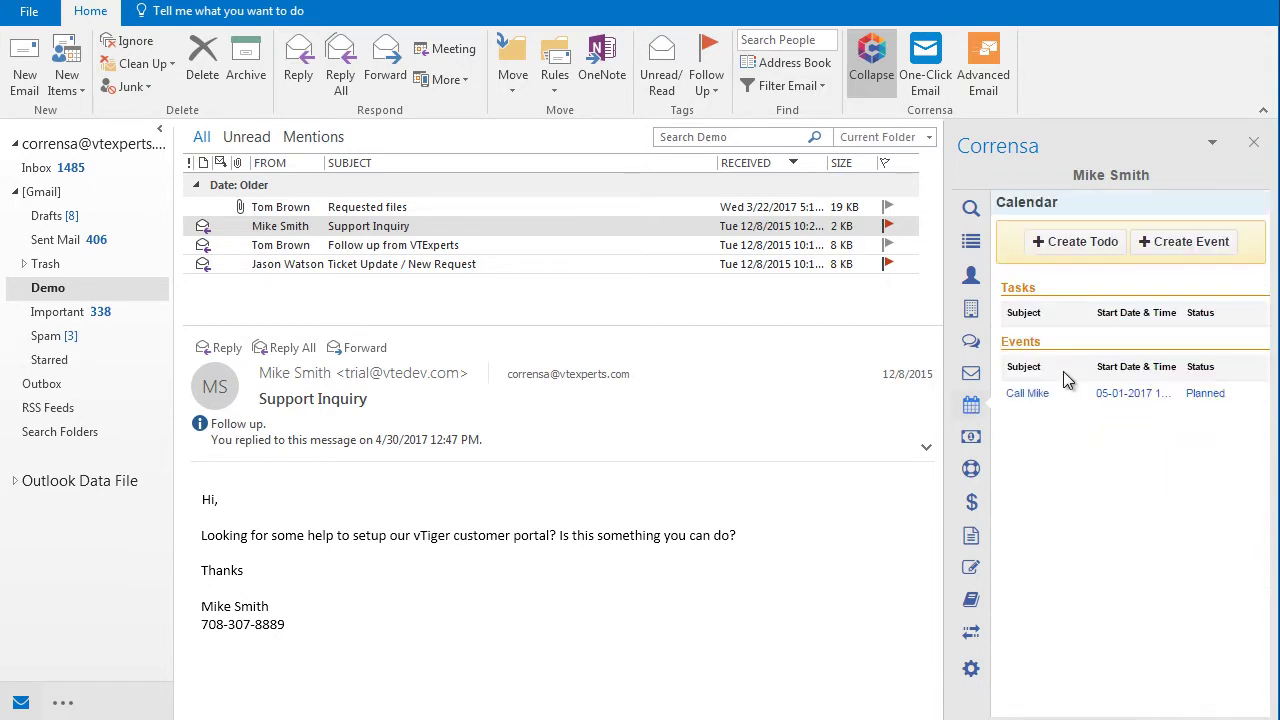
mouse_move(418, 245)
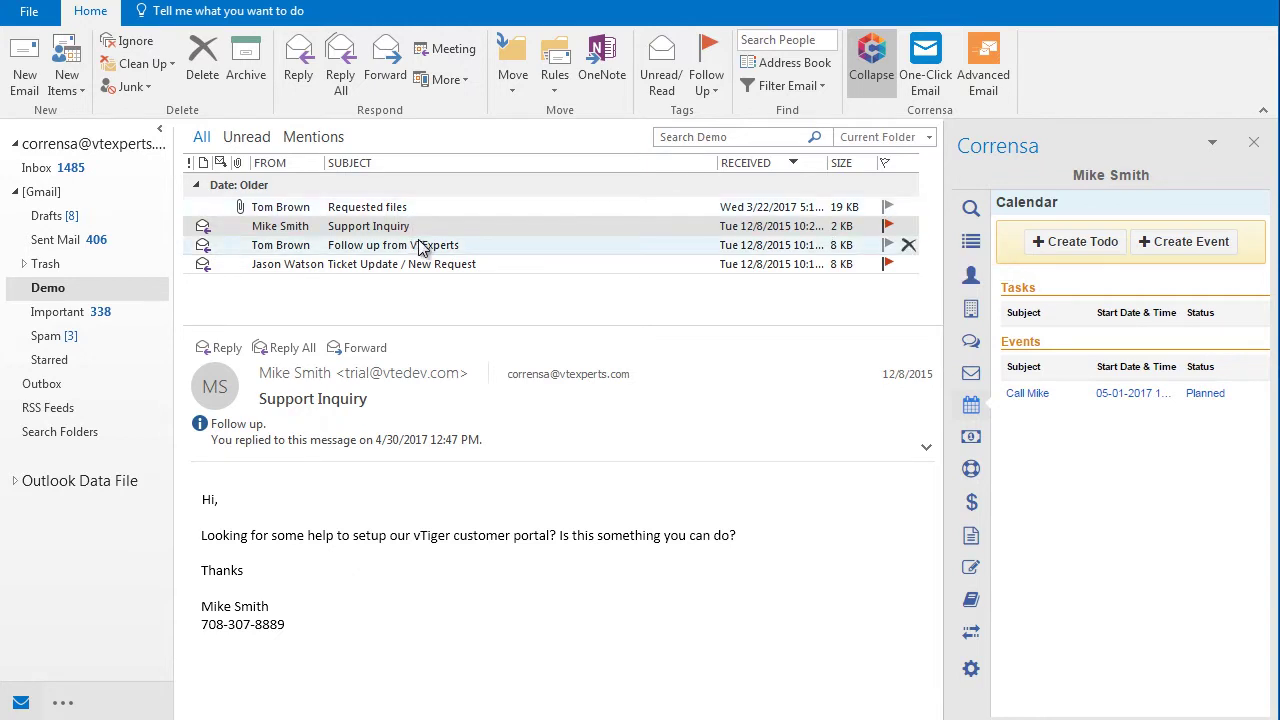
click(420, 248)
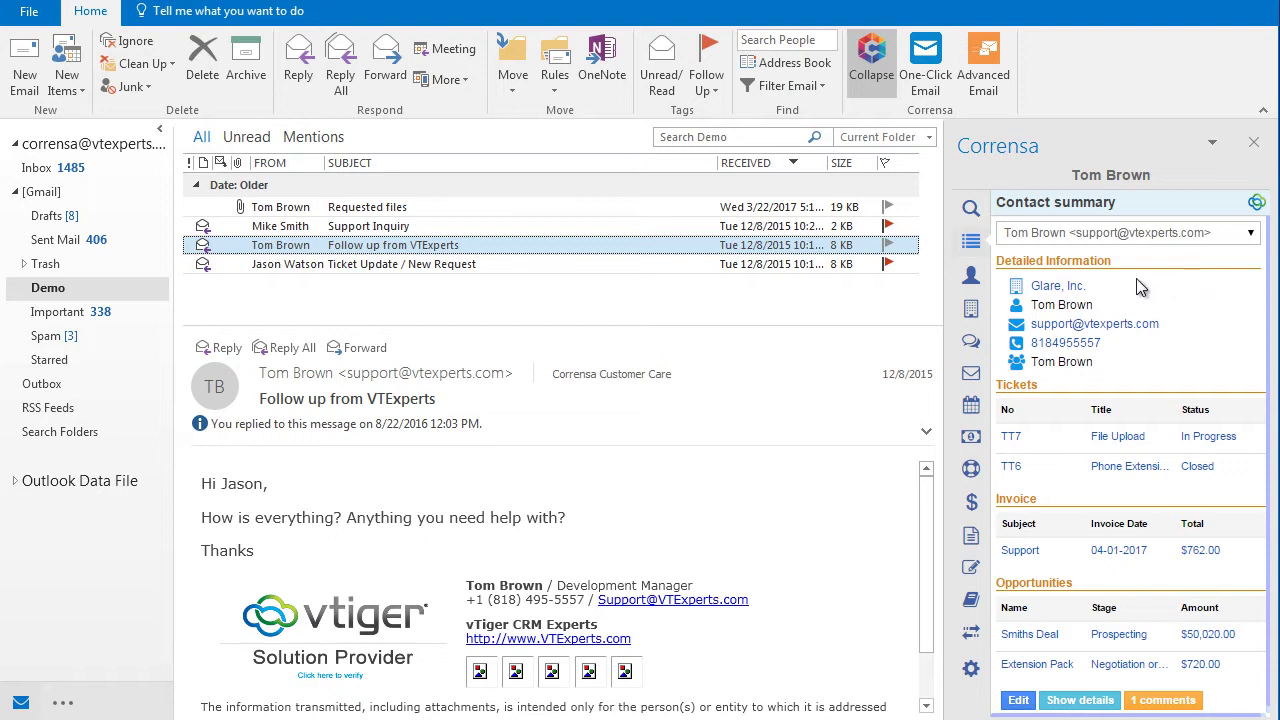
double_click(1030, 204)
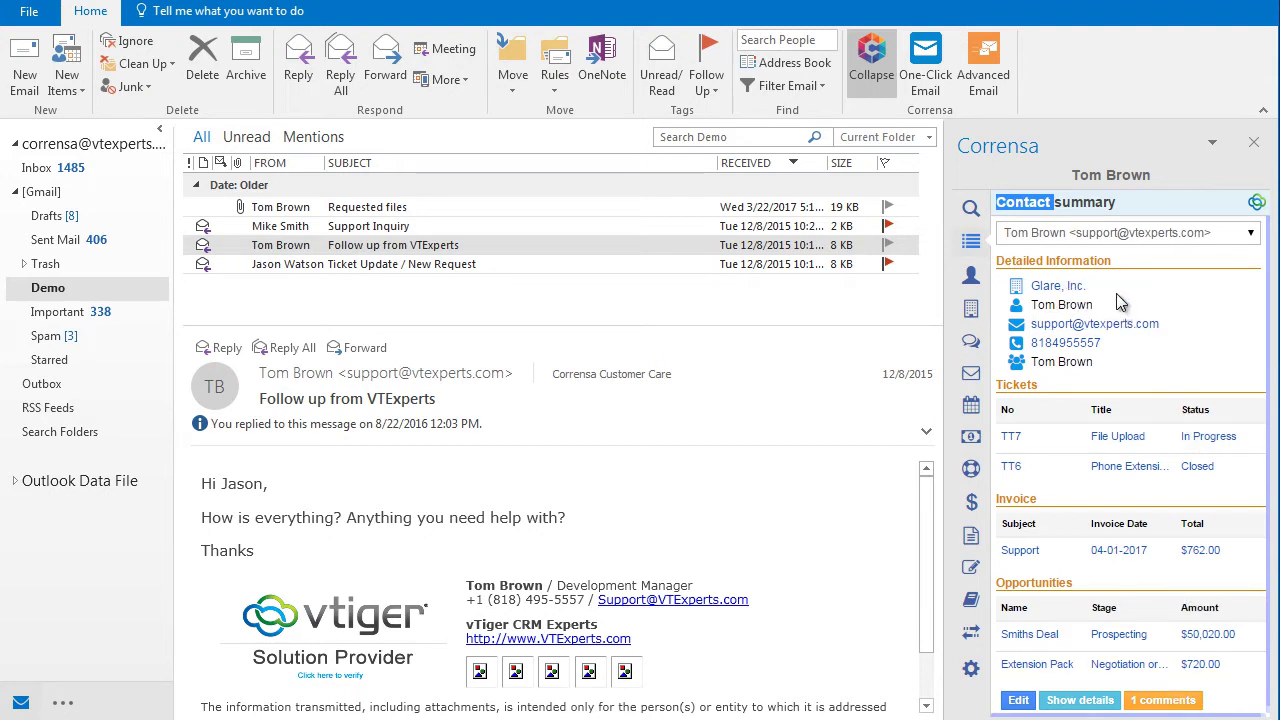
click(976, 412)
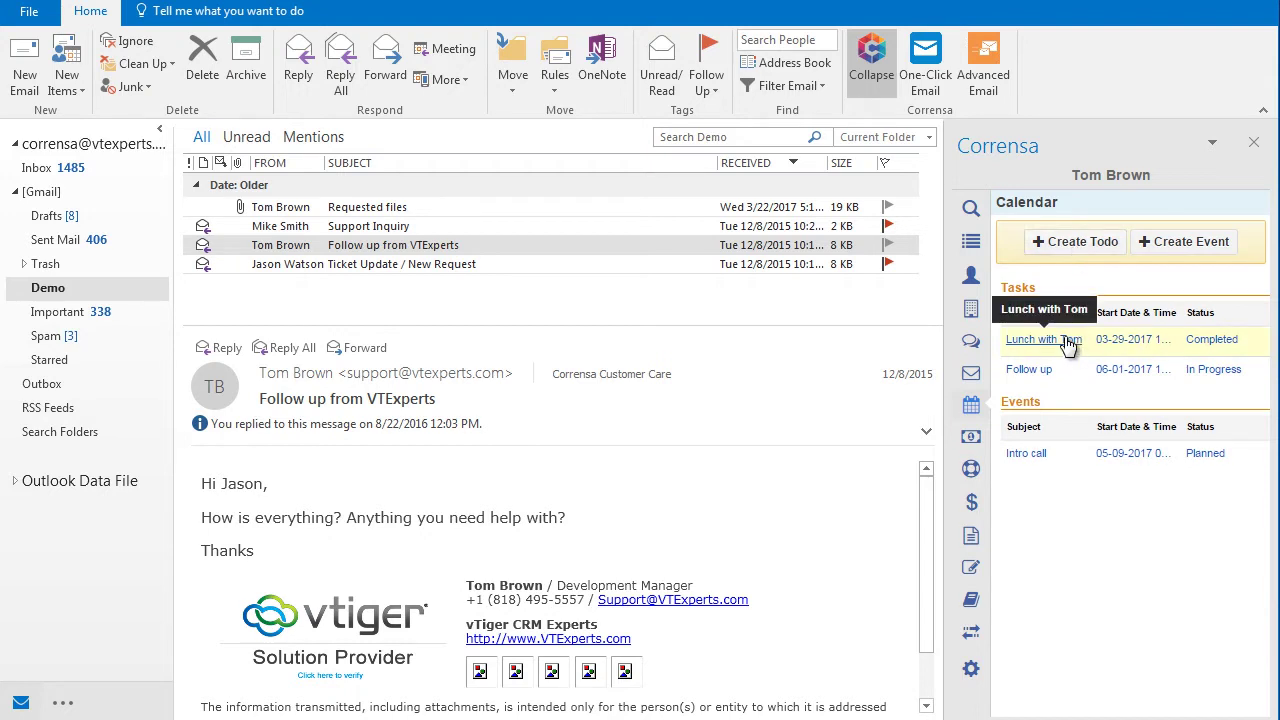
click(972, 437)
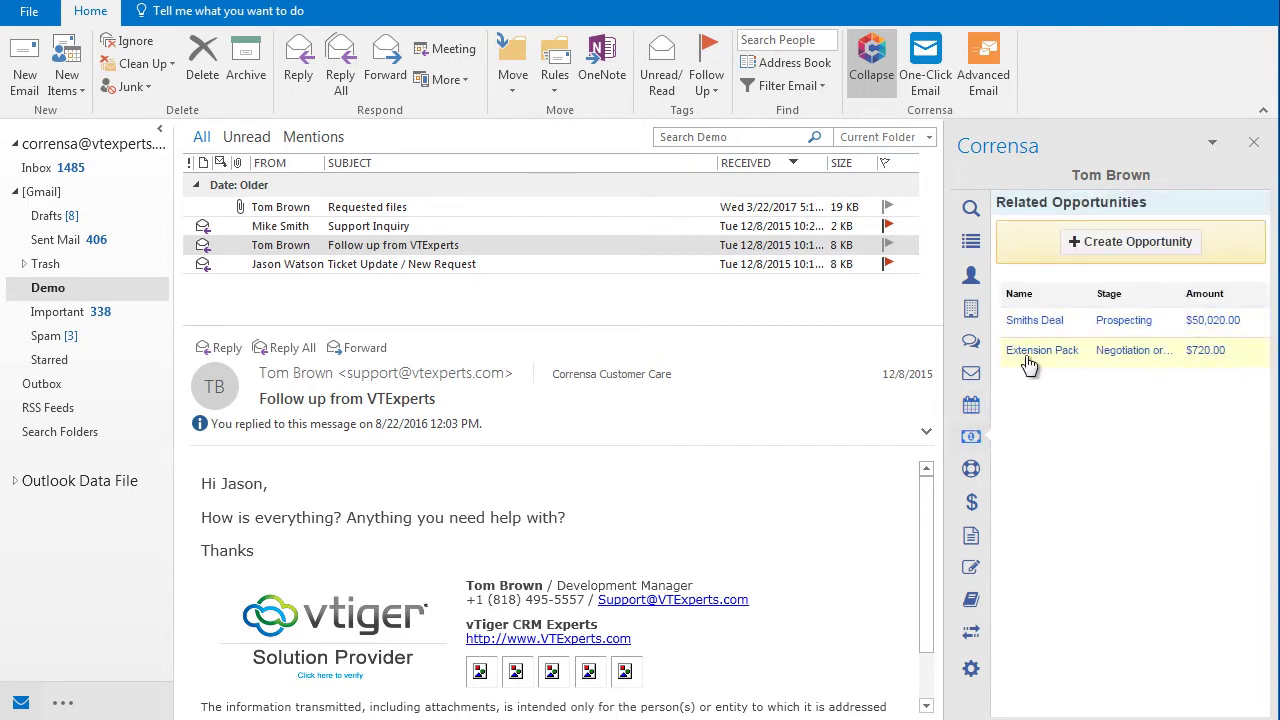
click(1036, 321)
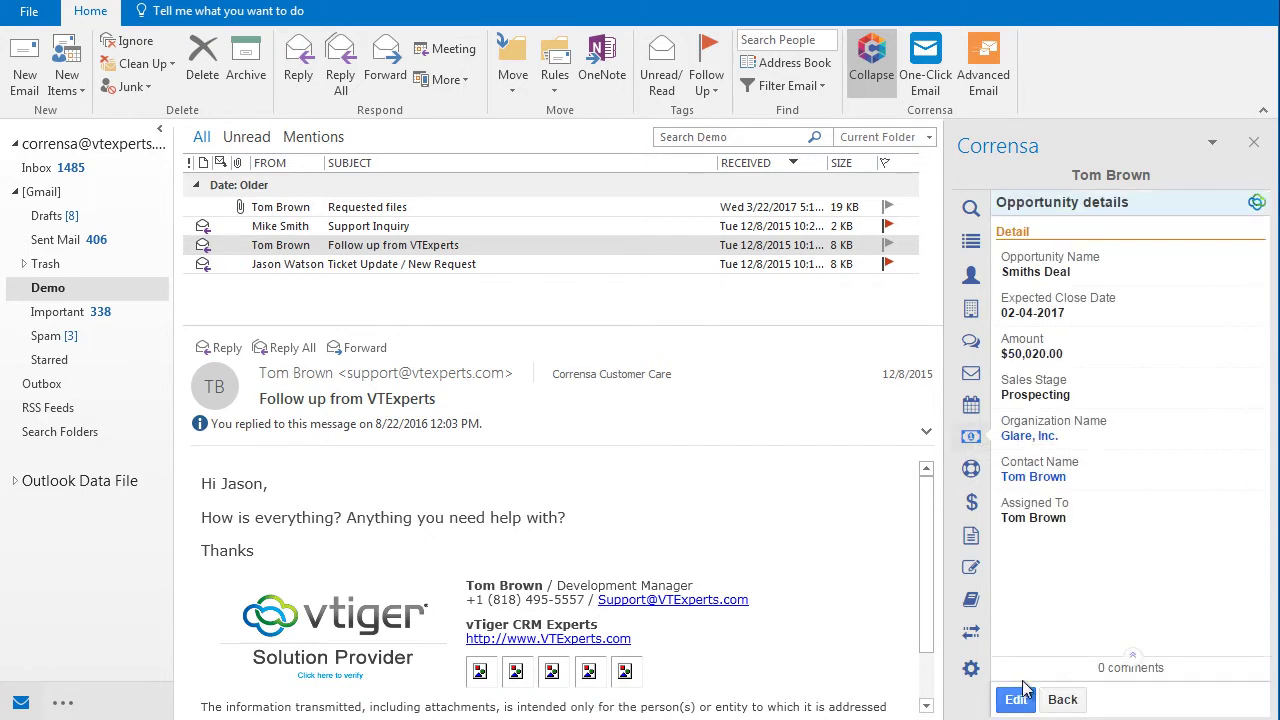
click(1016, 699)
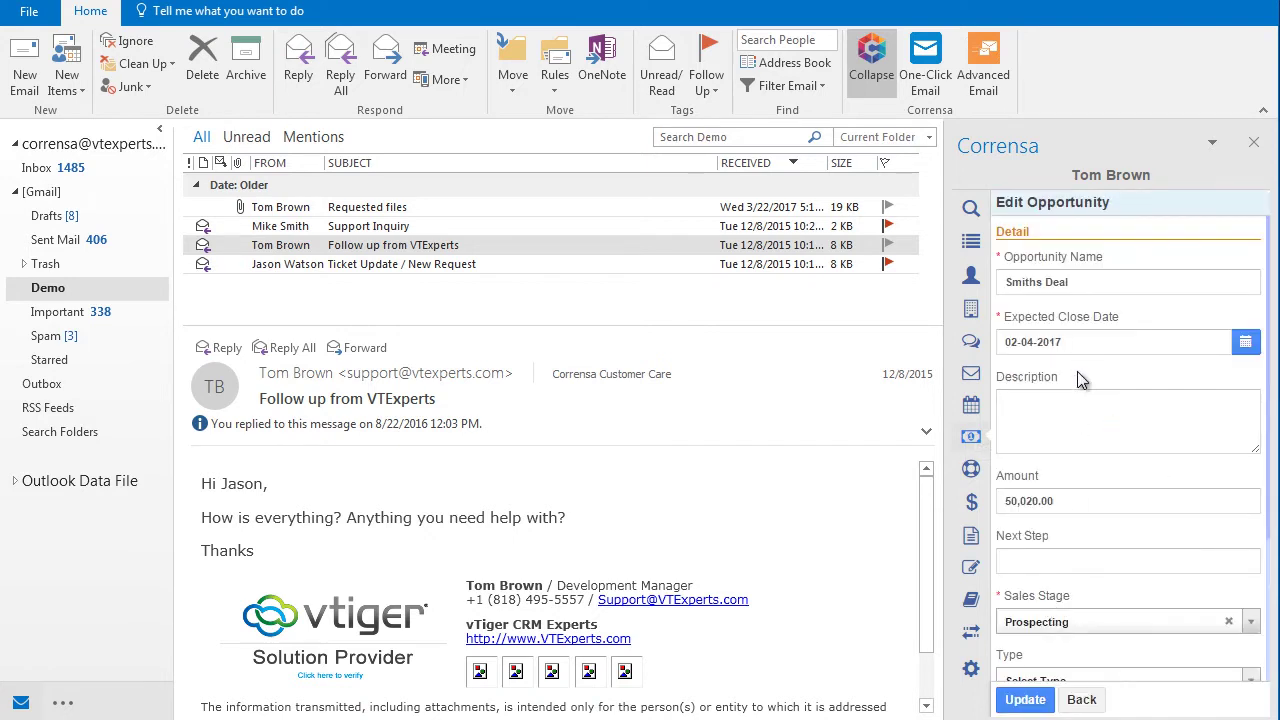
click(1080, 342)
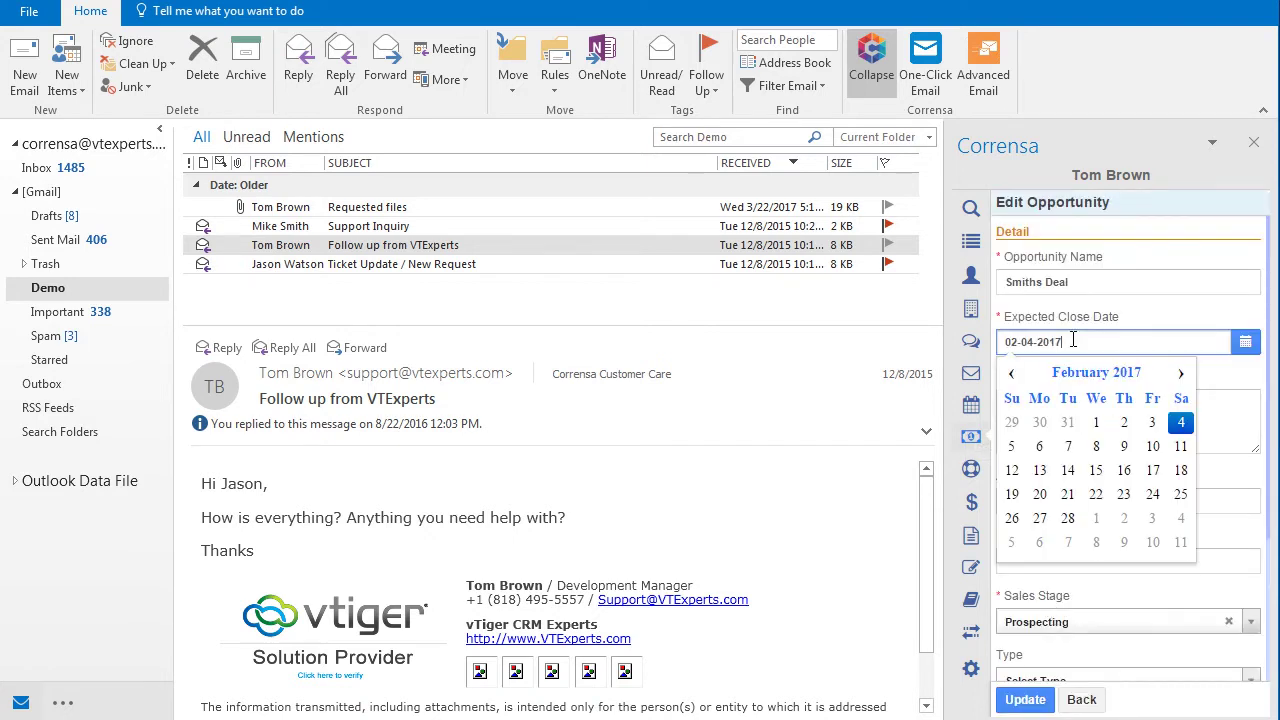
click(1096, 520)
click(1024, 703)
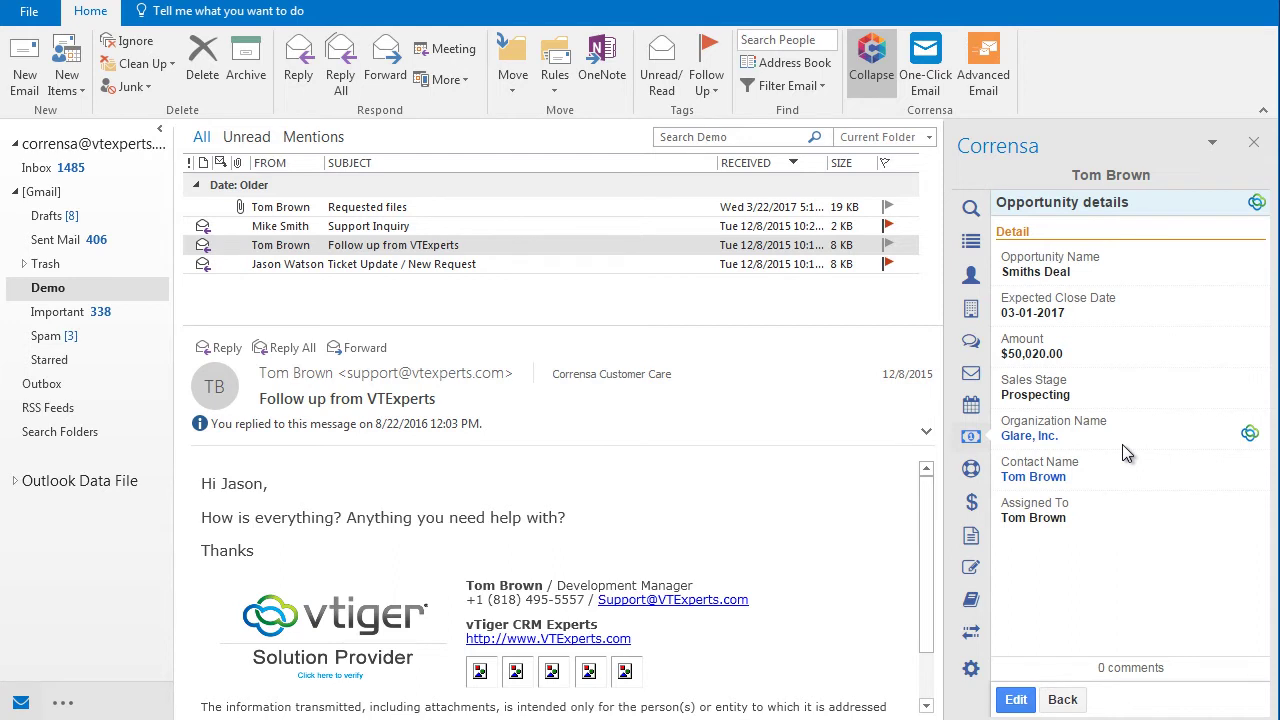
Post the comment 'Updated ECD' on the Smiths Deal opportunity and collapse the comments
click(1135, 658)
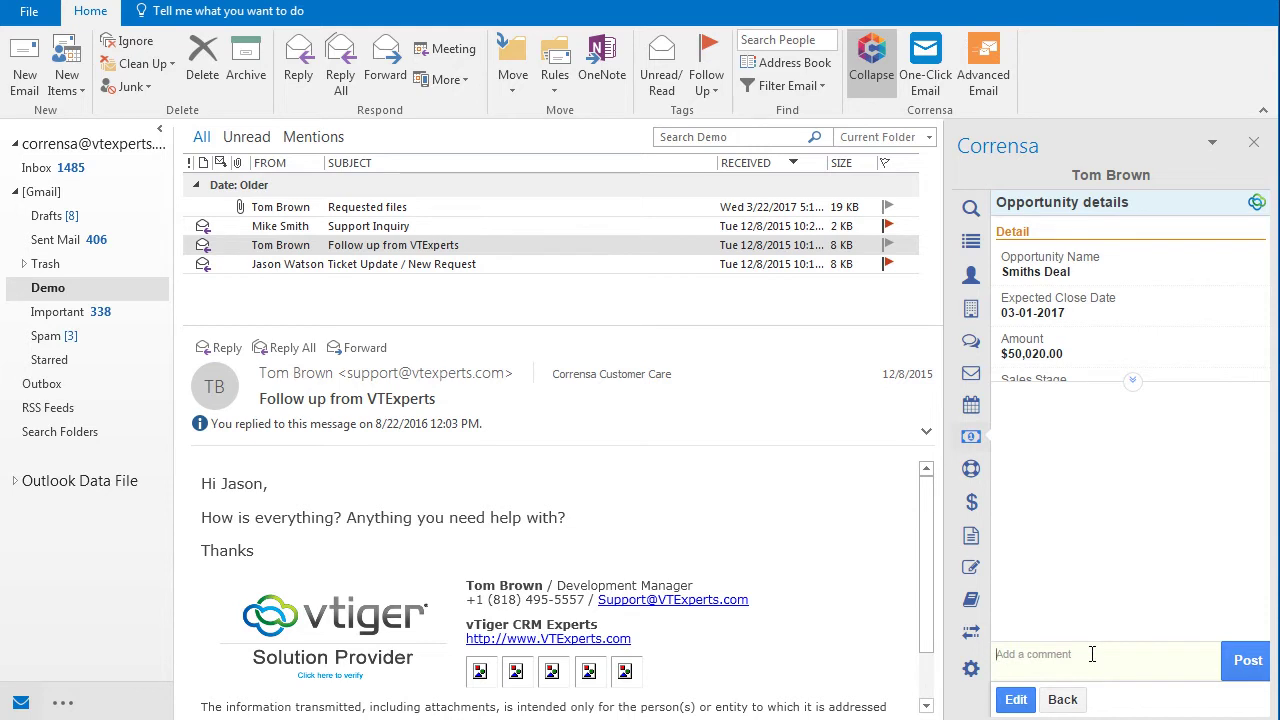
text(Updated ECD)
click(1246, 660)
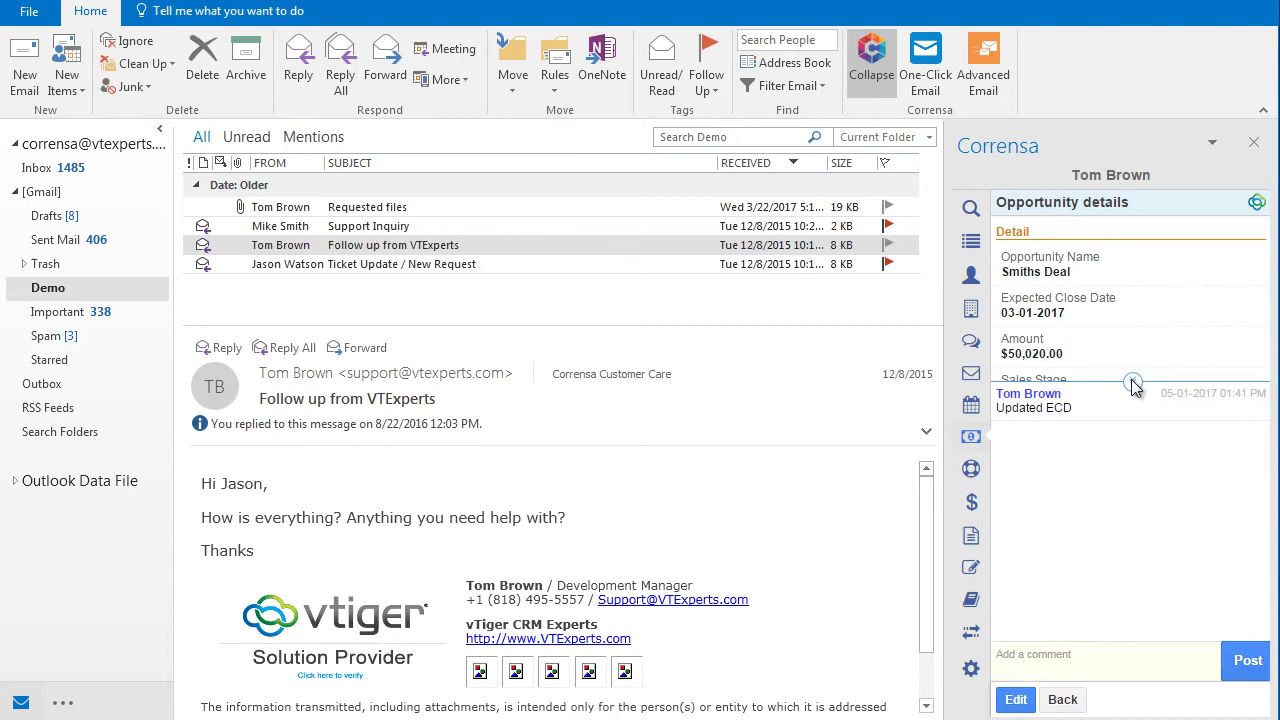
click(1133, 383)
click(1155, 657)
click(1134, 383)
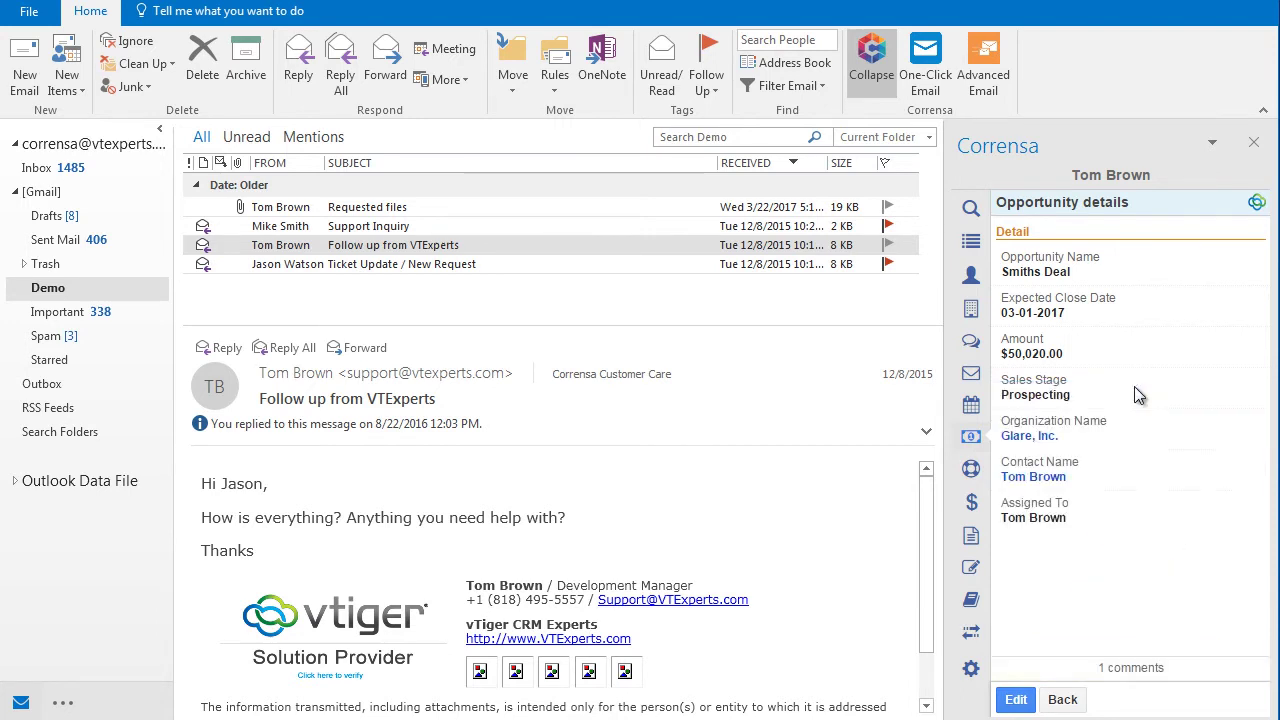
click(971, 468)
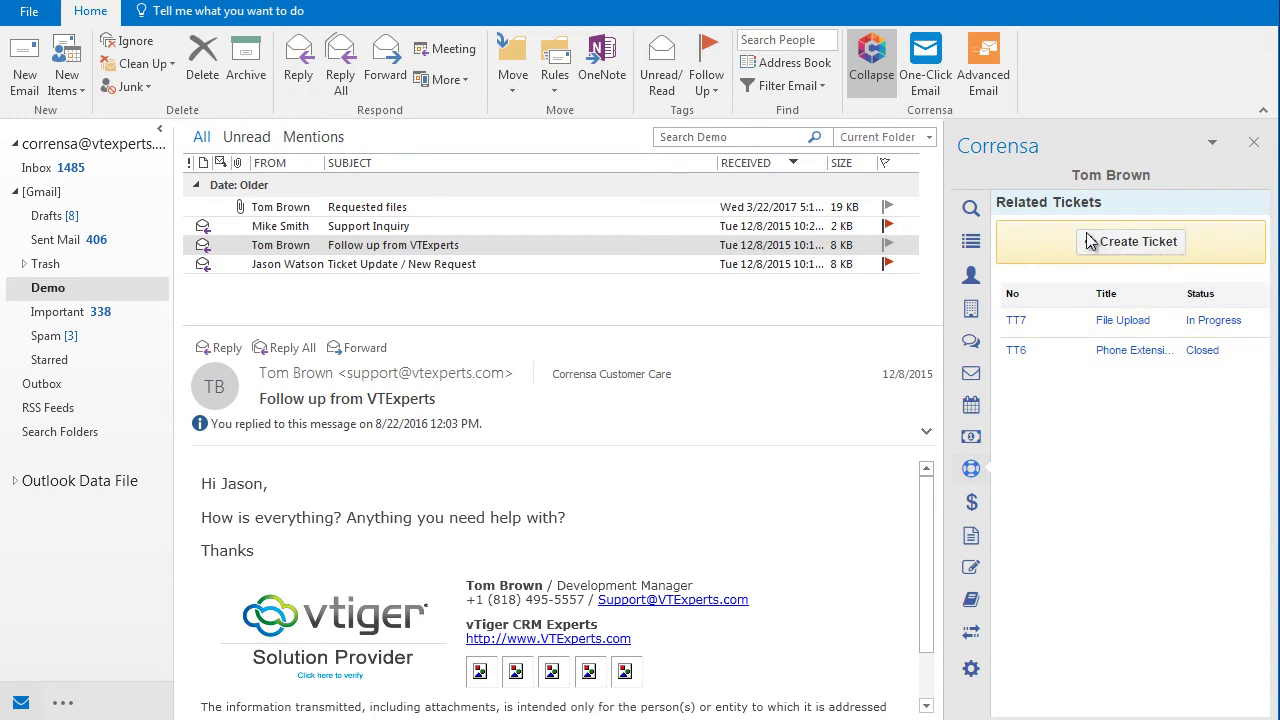
click(1128, 245)
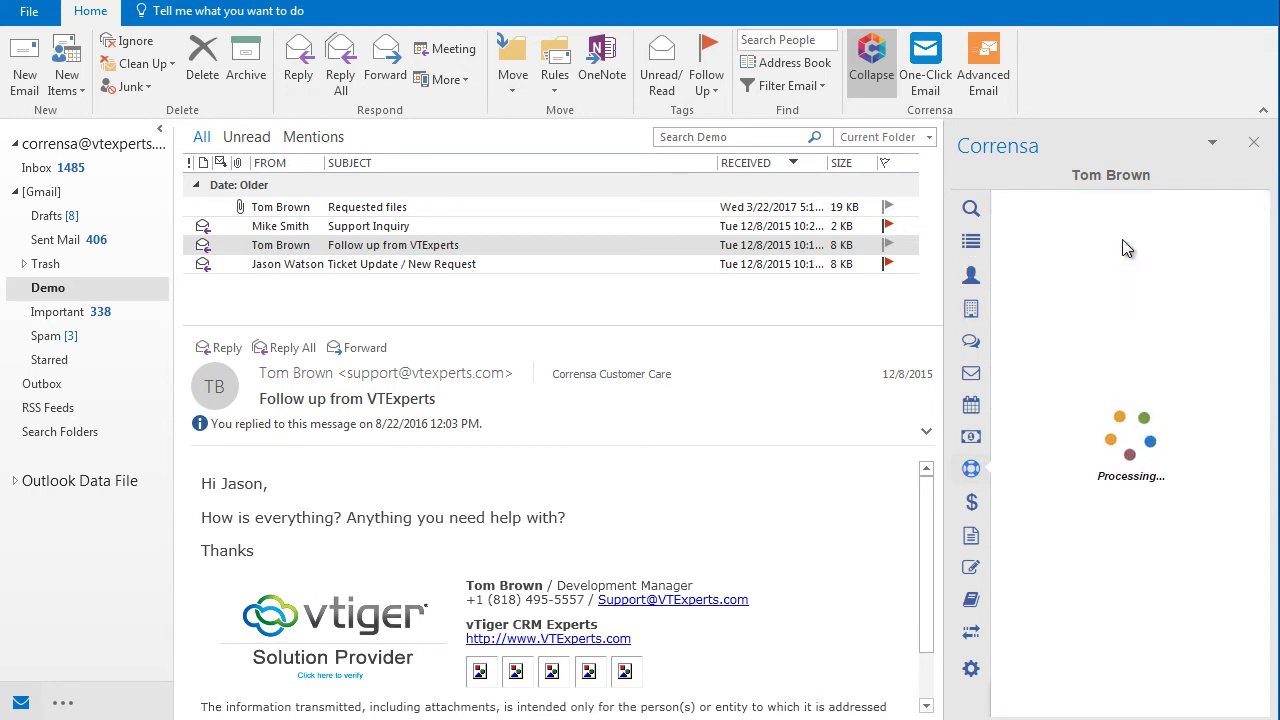
click(978, 464)
click(1016, 321)
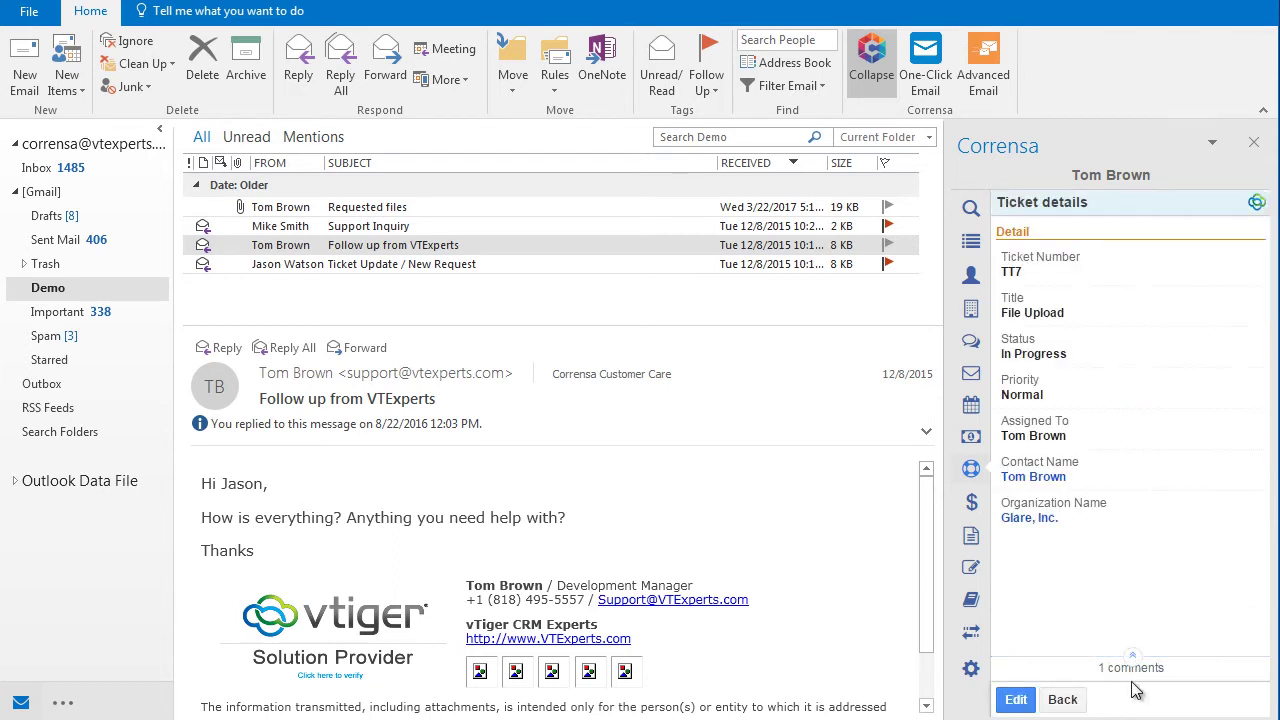
mouse_move(1029, 517)
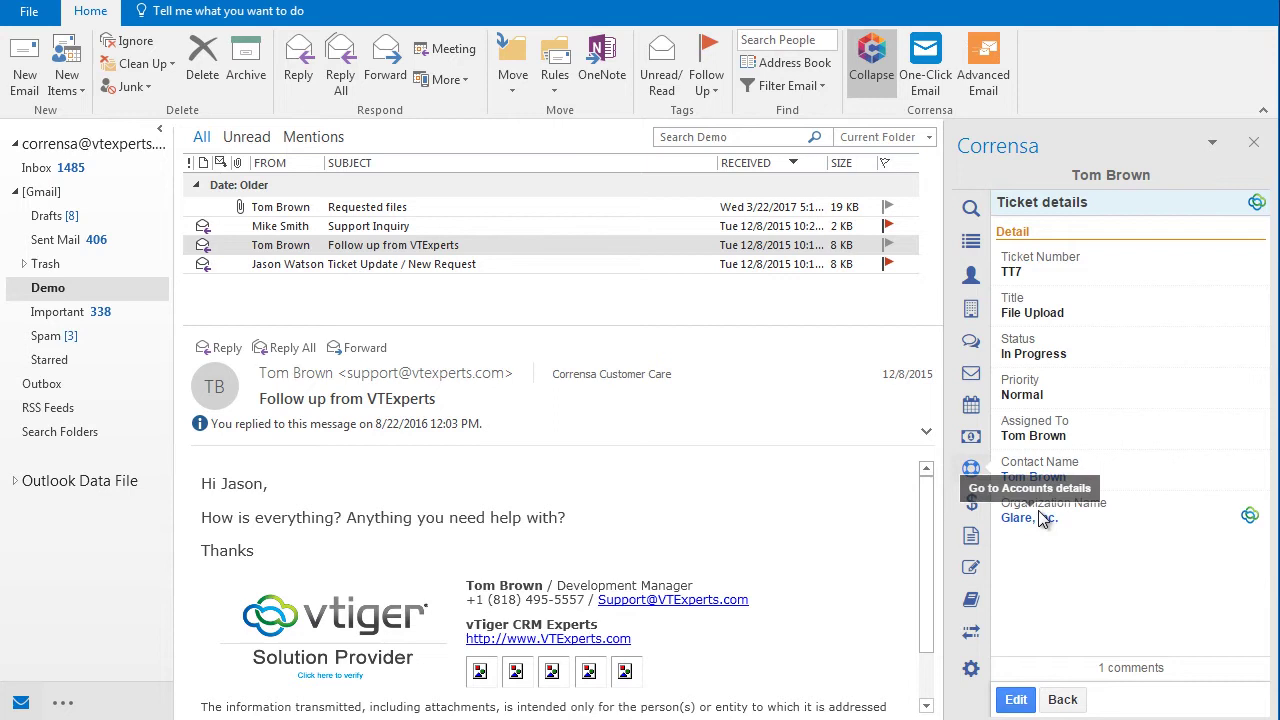
click(971, 502)
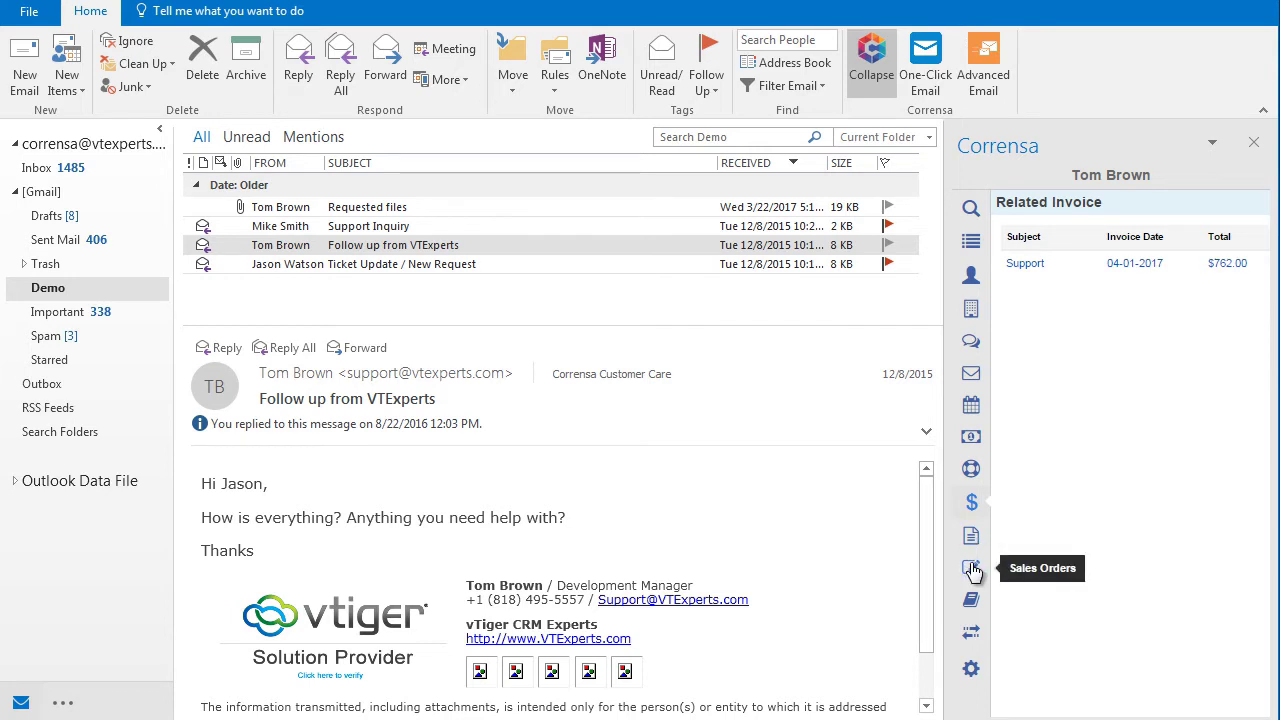
click(983, 603)
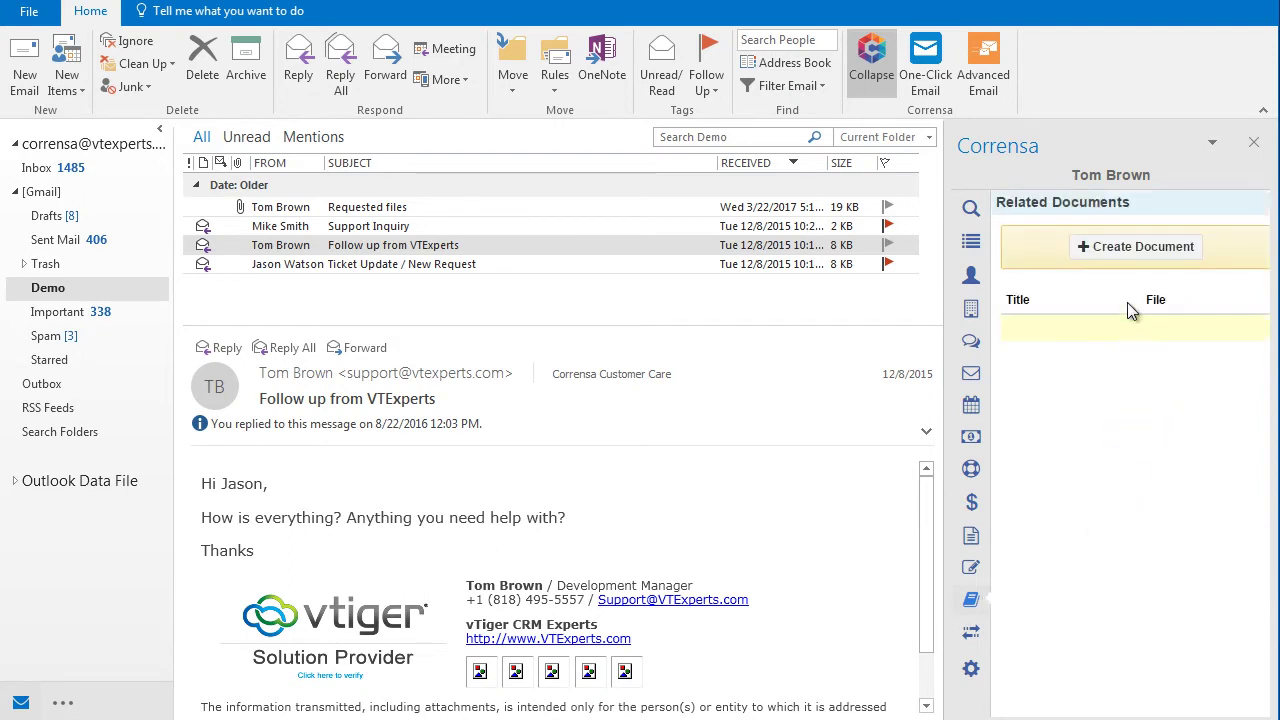
click(1140, 250)
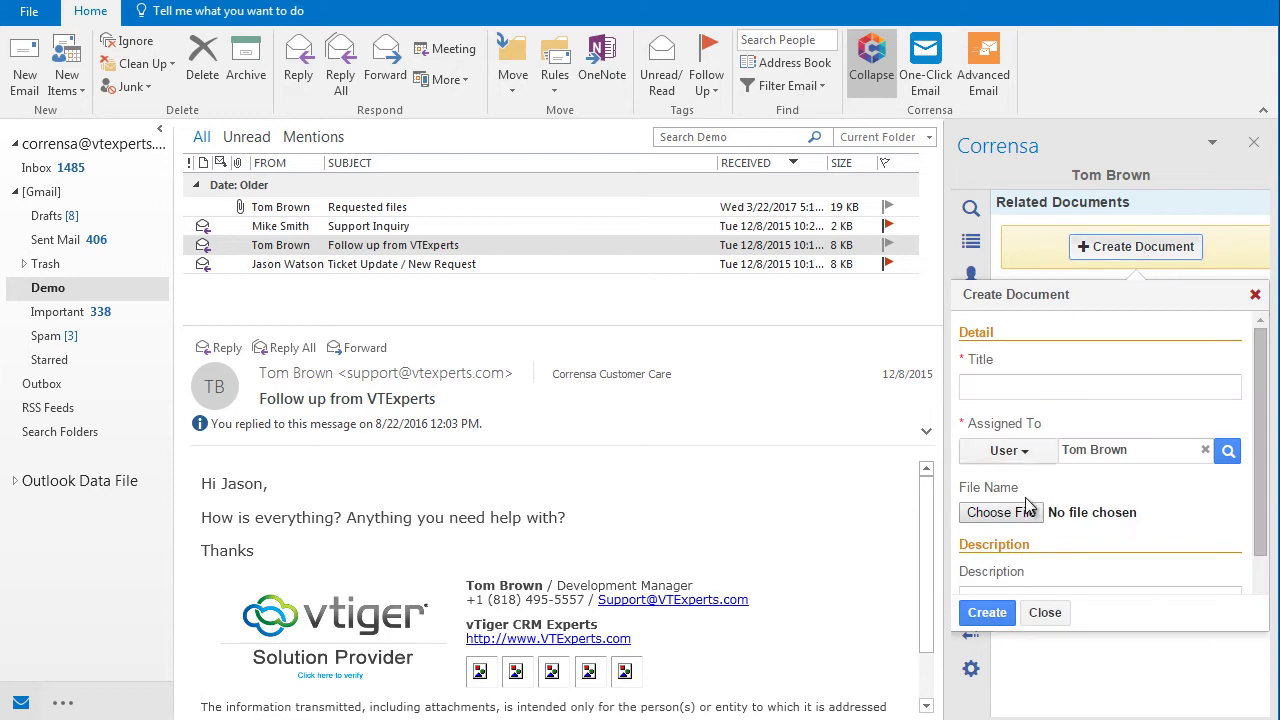
click(1030, 513)
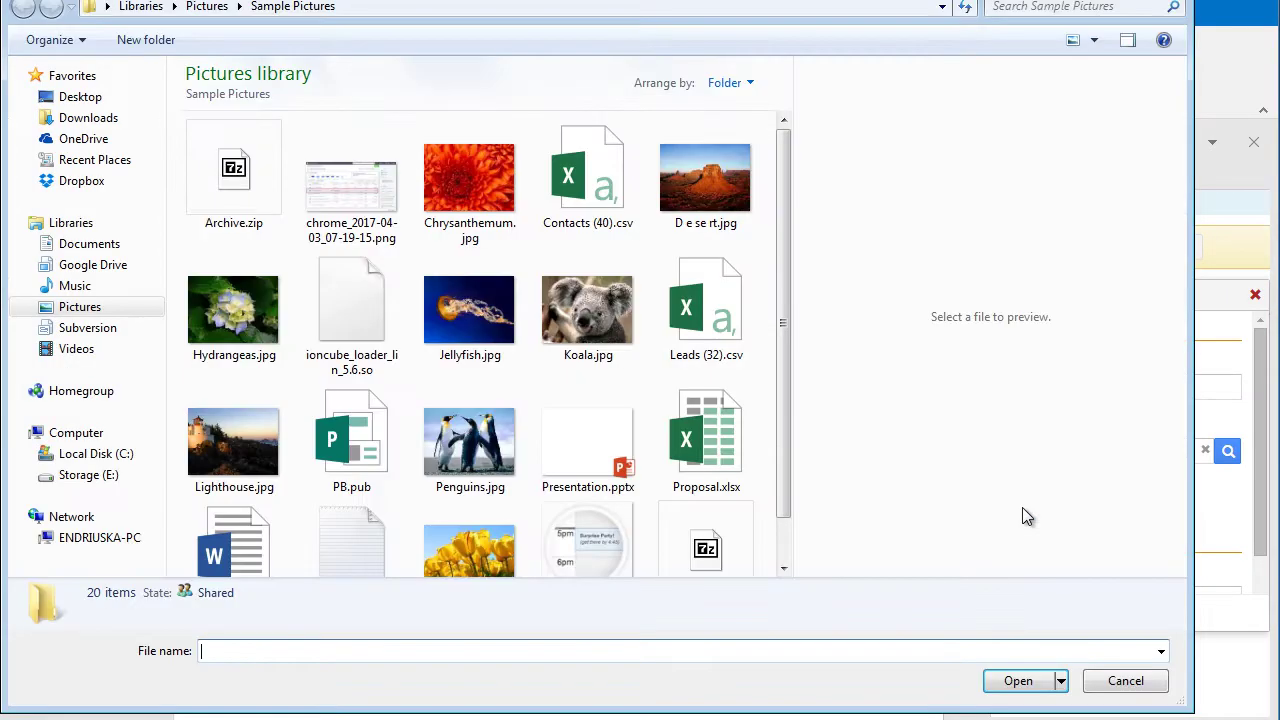
click(581, 422)
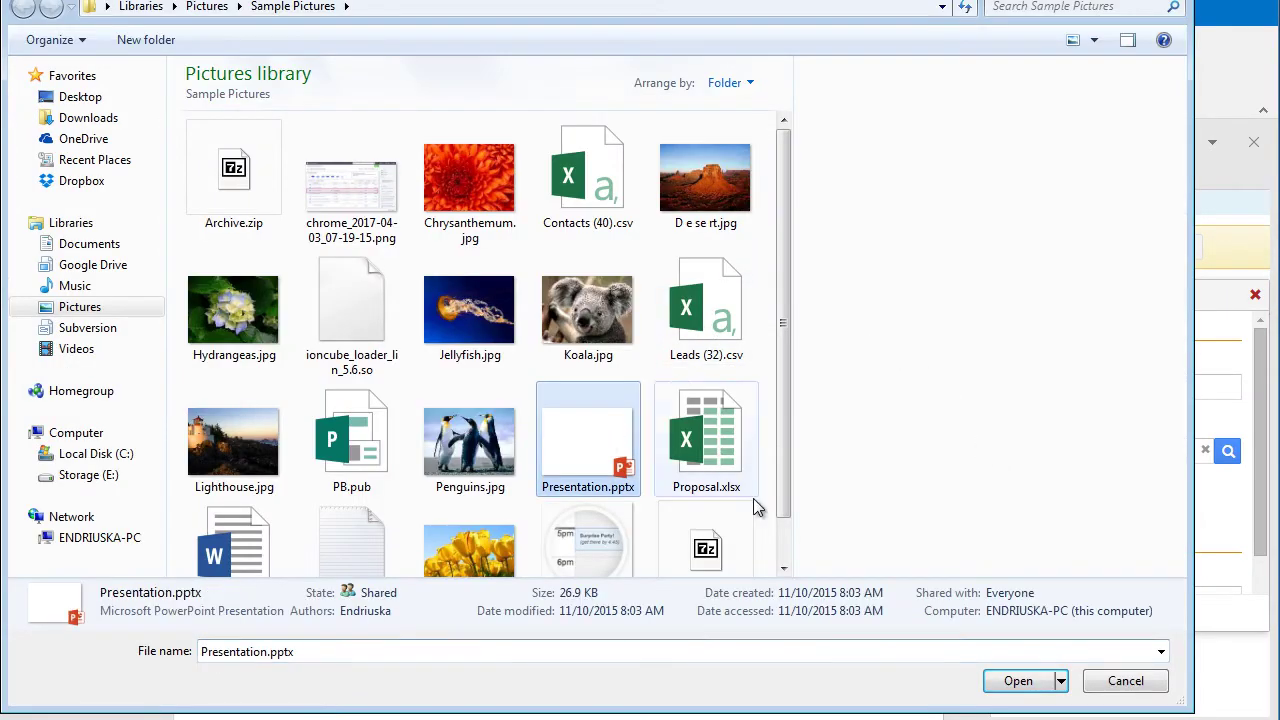
click(1031, 688)
click(1005, 392)
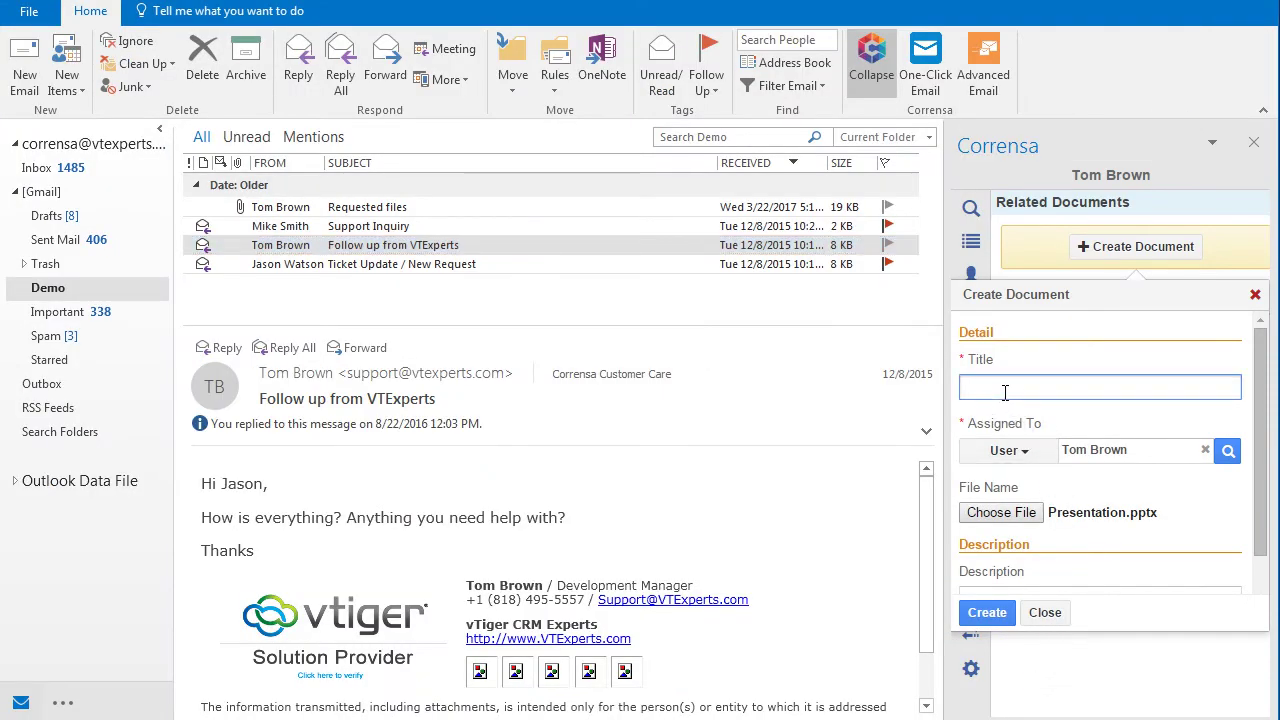
text(Pro)
click(1000, 610)
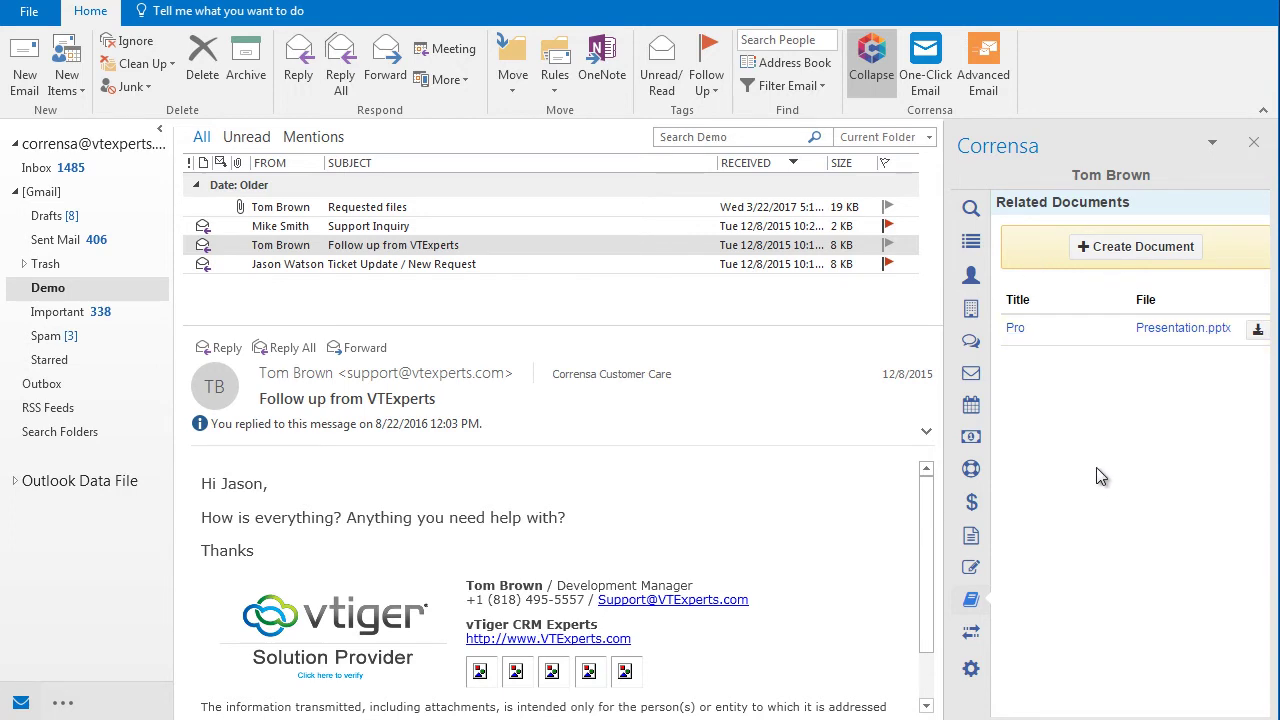
click(971, 632)
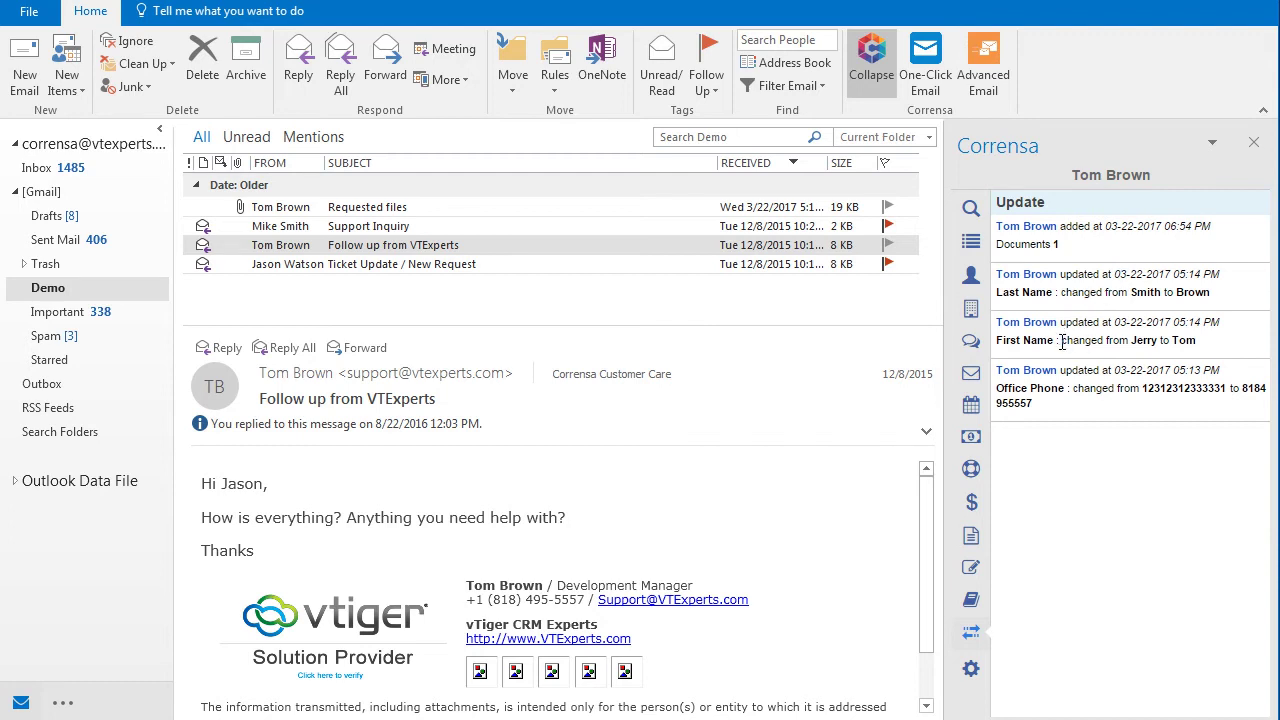
Link the Follow up from VTExperts email to the contact with One-Click Email, then refresh Related Emails
click(972, 374)
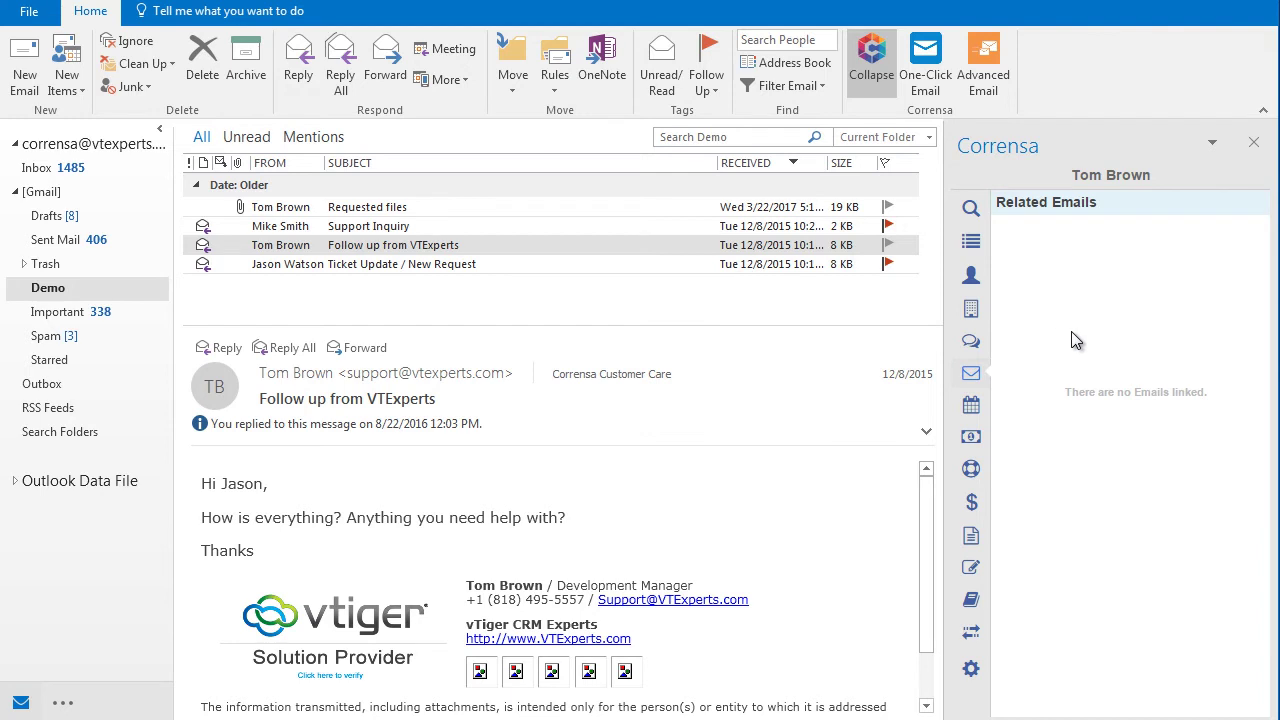
click(927, 68)
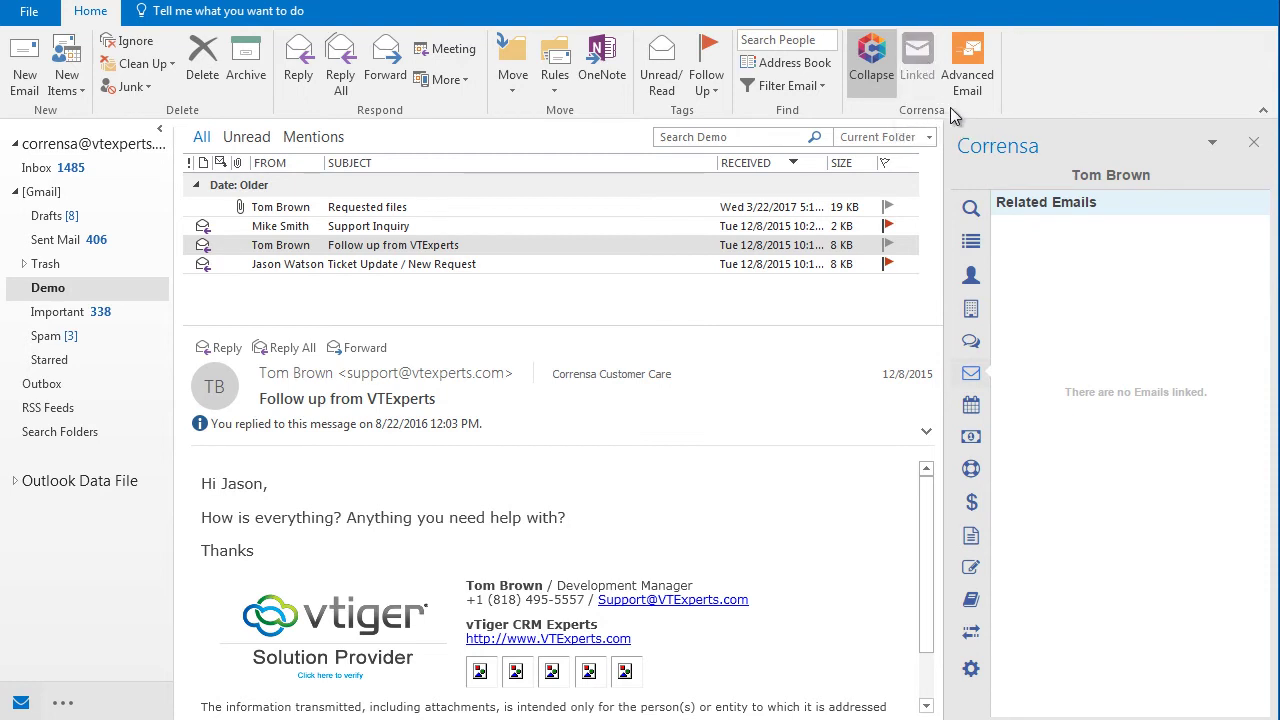
click(971, 376)
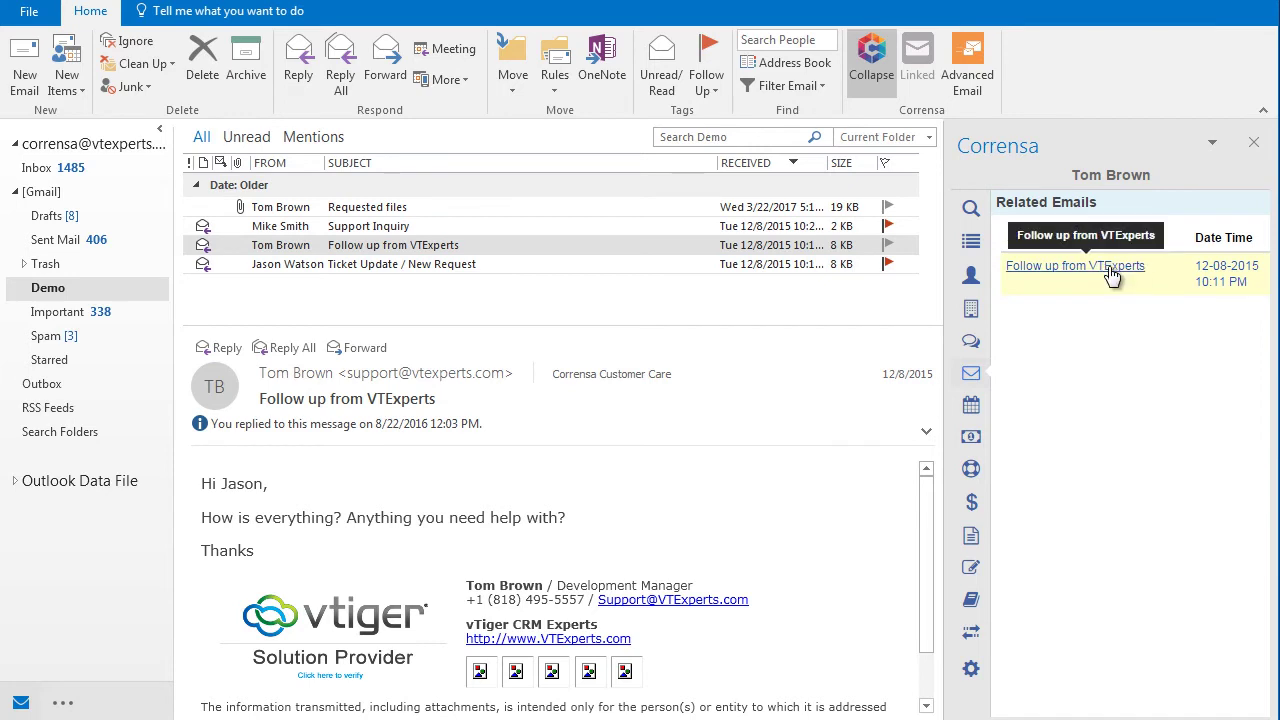
Start an Advanced Email filing for the Requested files email, keeping Contact as the related record
click(668, 210)
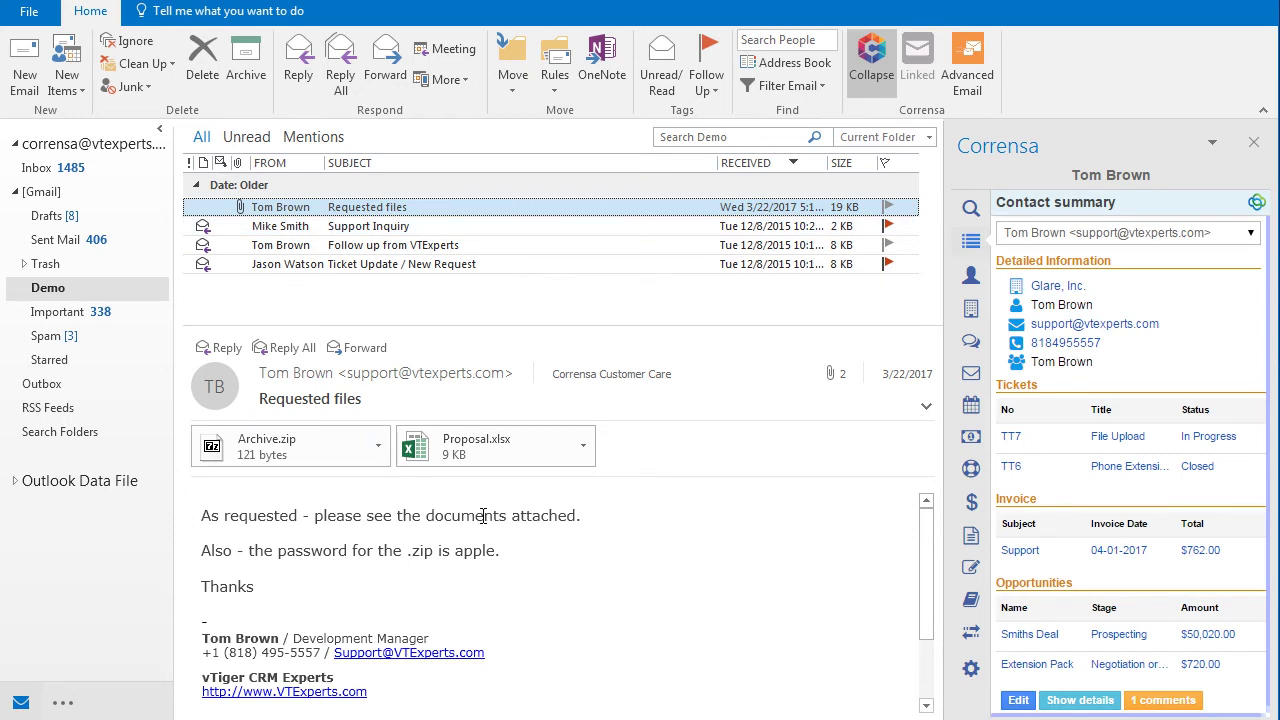
click(977, 82)
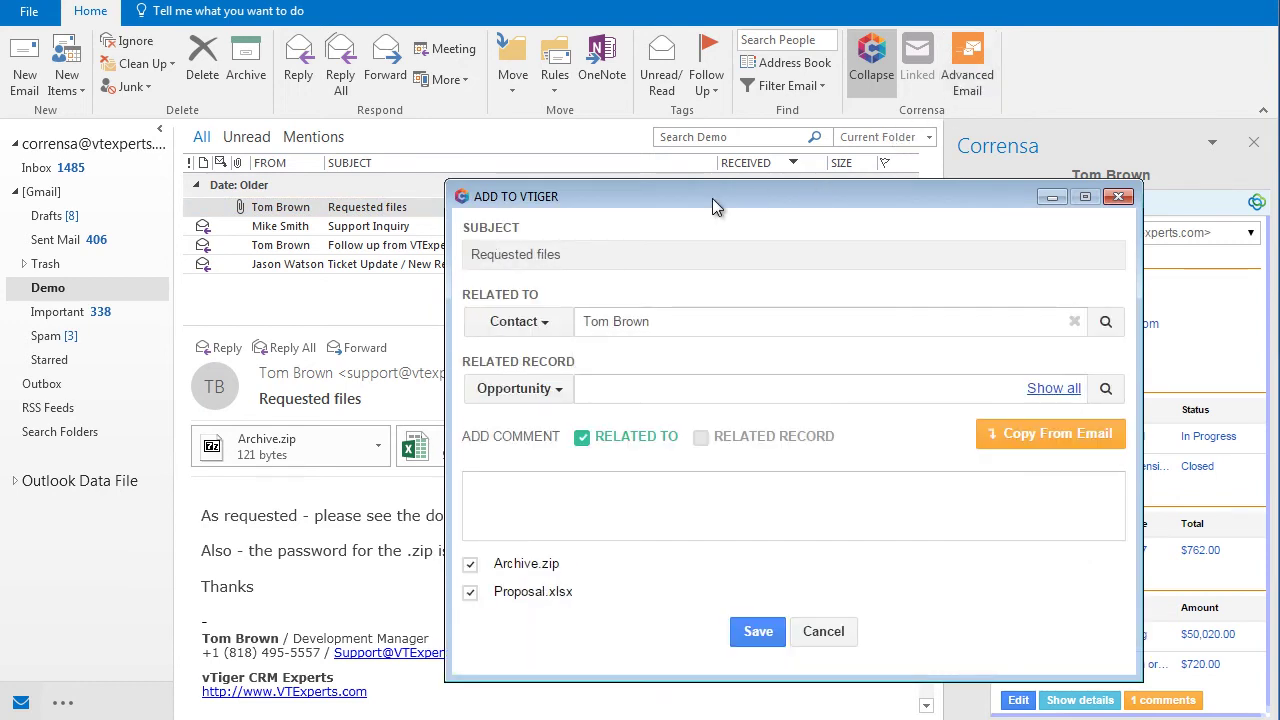
click(547, 323)
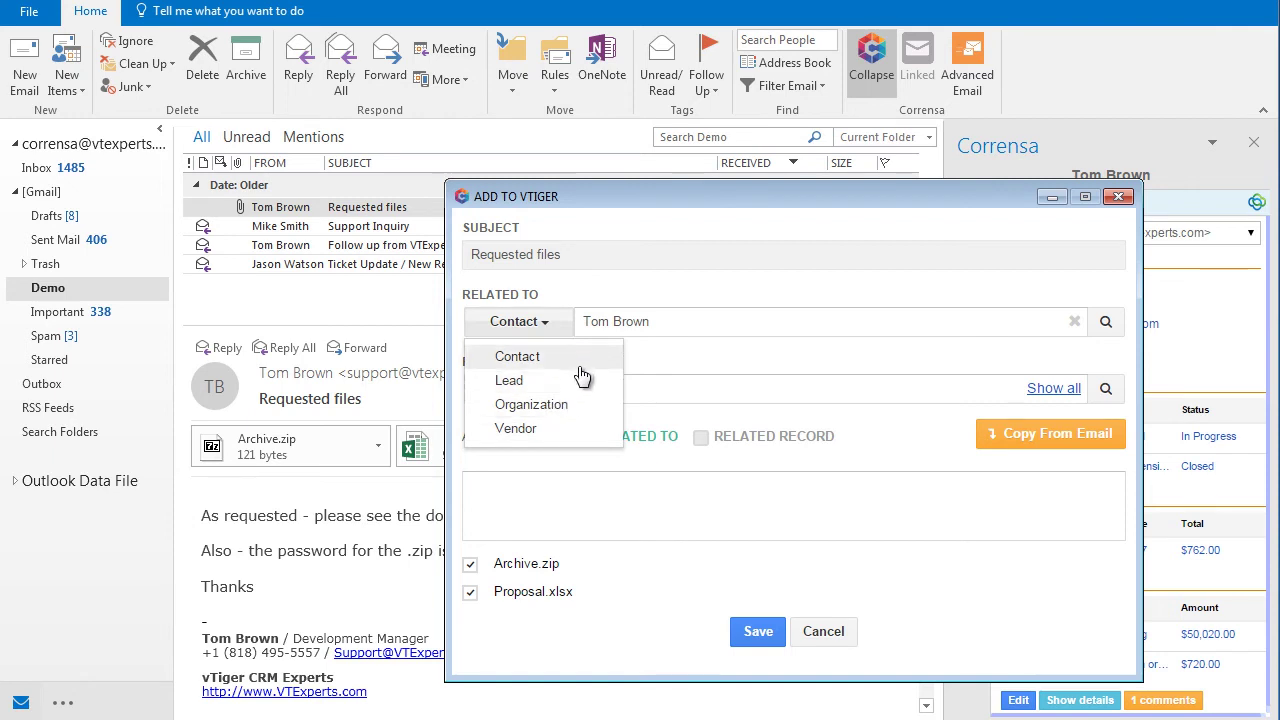
click(678, 310)
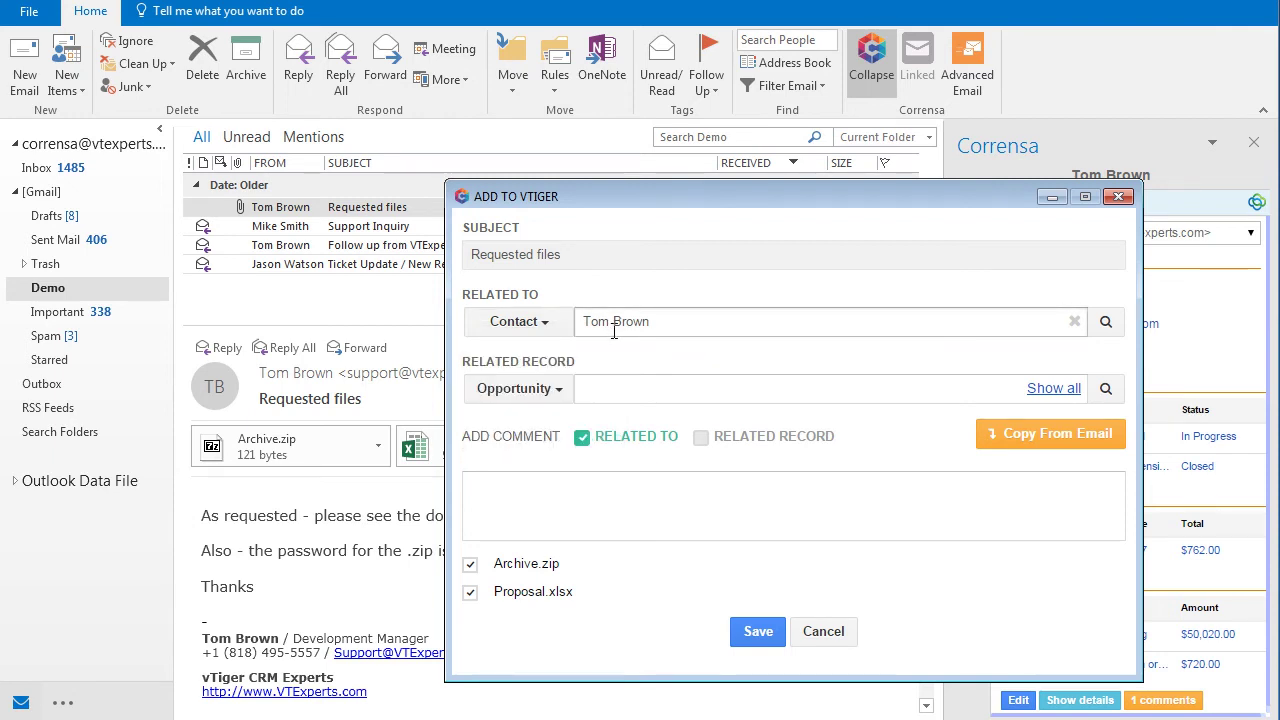
click(1045, 390)
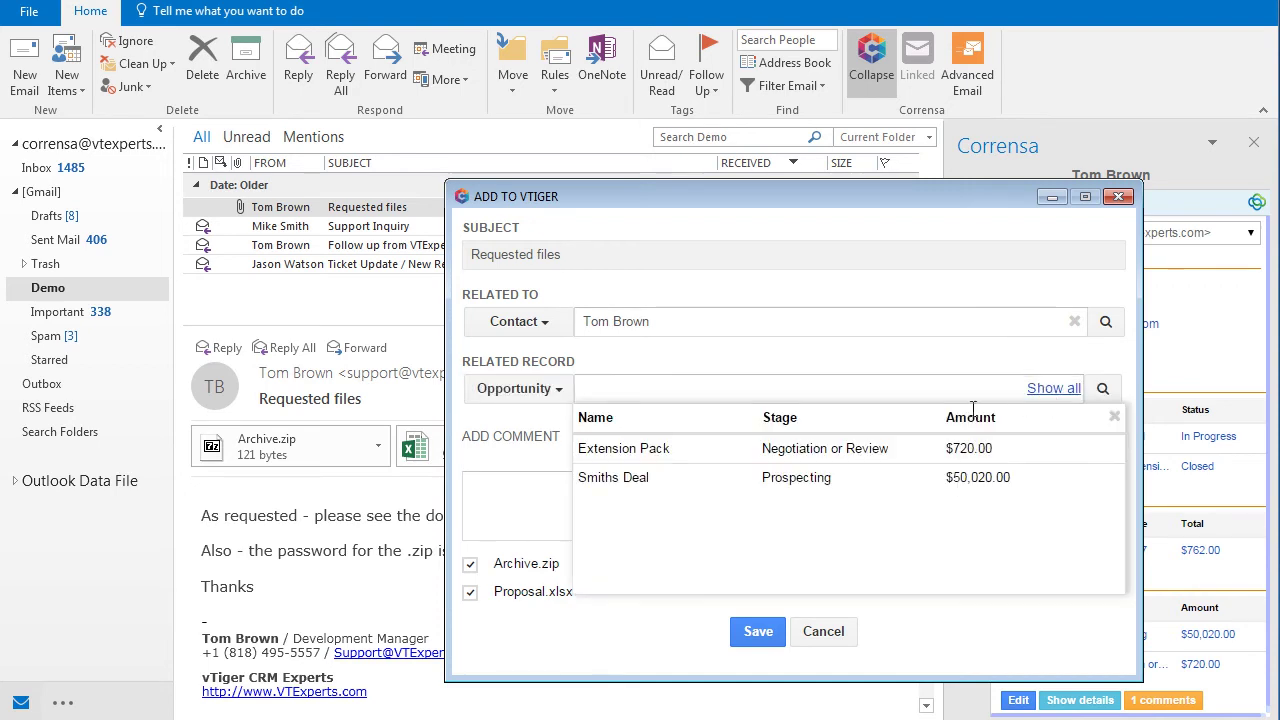
click(1113, 418)
Switch the related record type from Opportunity to Ticket and list the contact's tickets
click(516, 388)
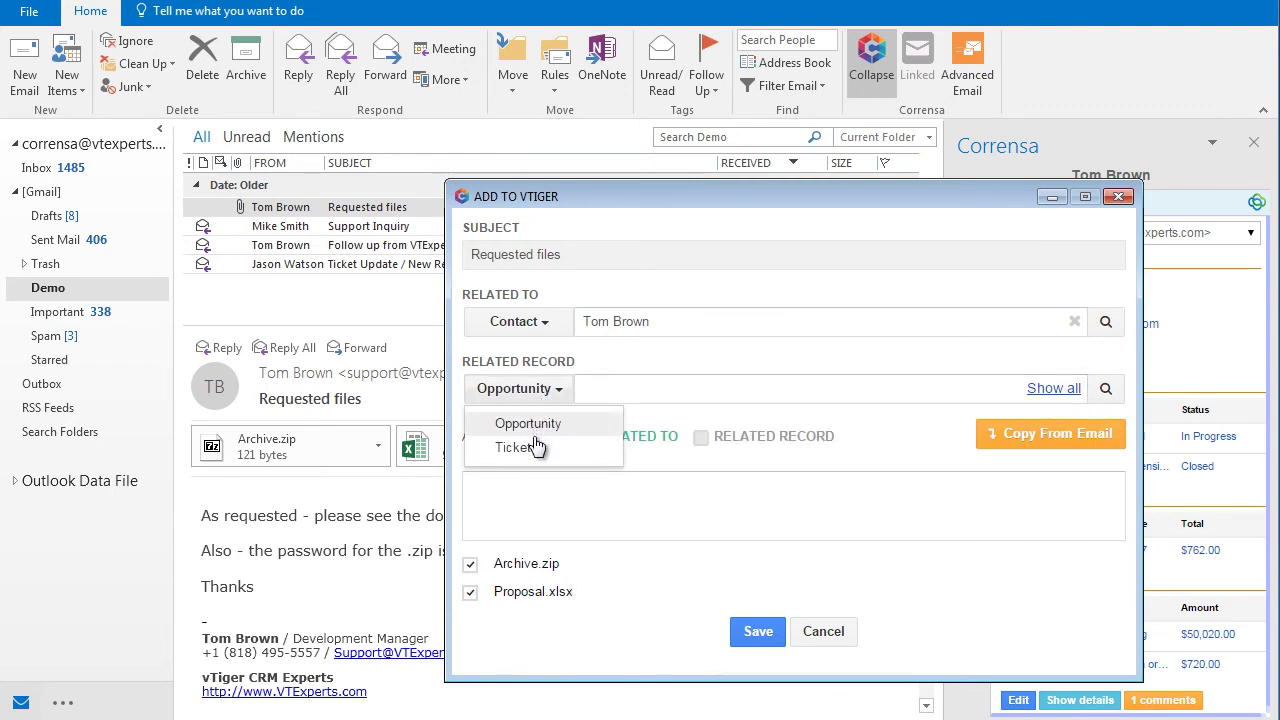
click(514, 447)
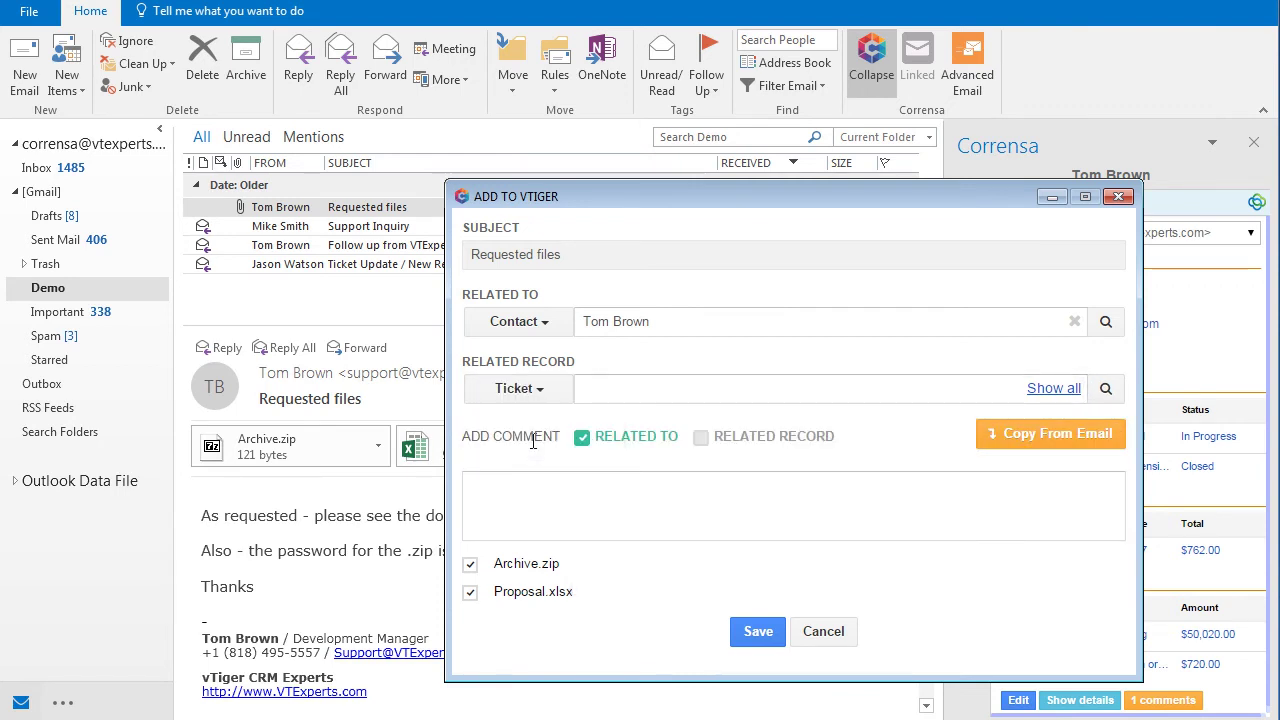
click(1052, 390)
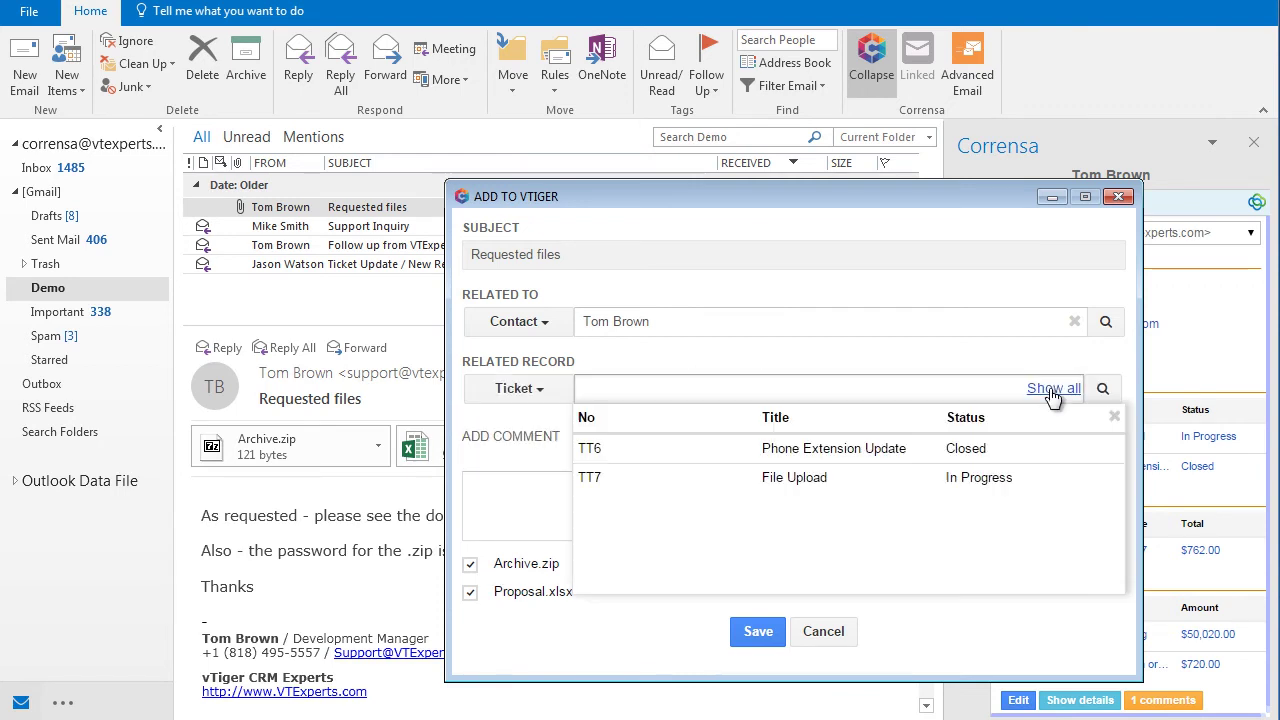
Save the email under ticket TT7 File Upload, using the email's text as the comment
click(803, 485)
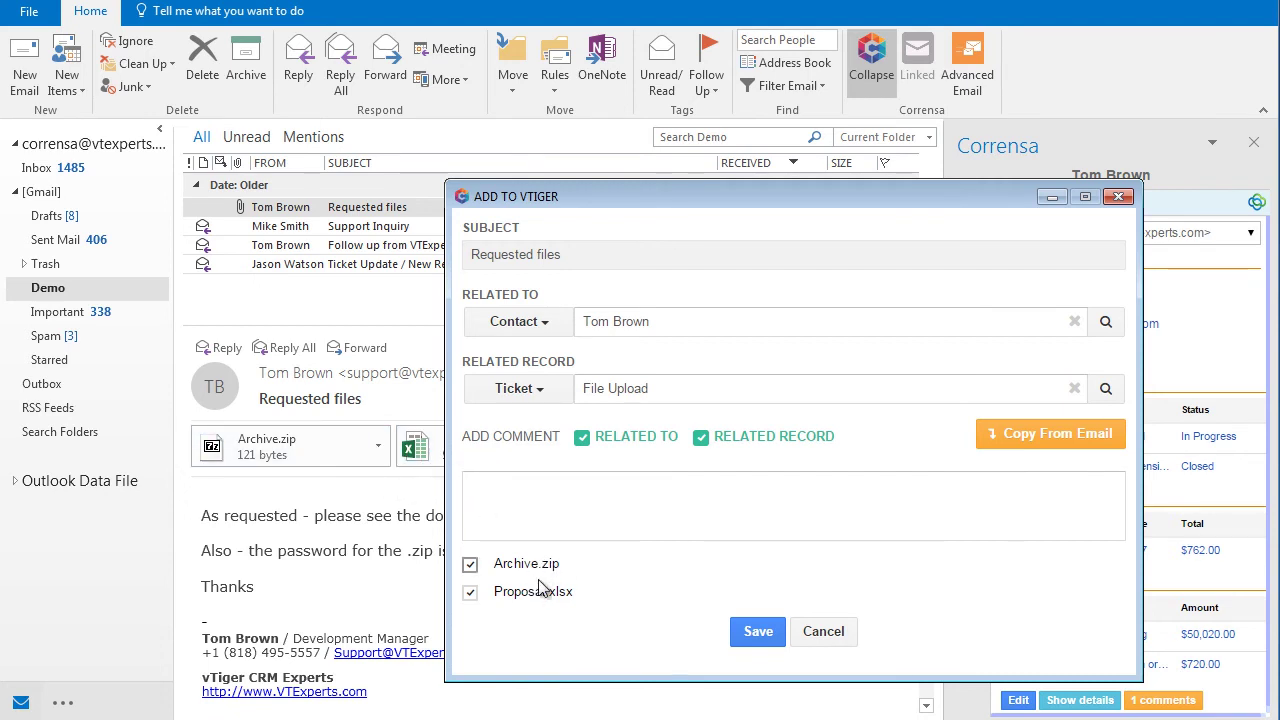
click(581, 488)
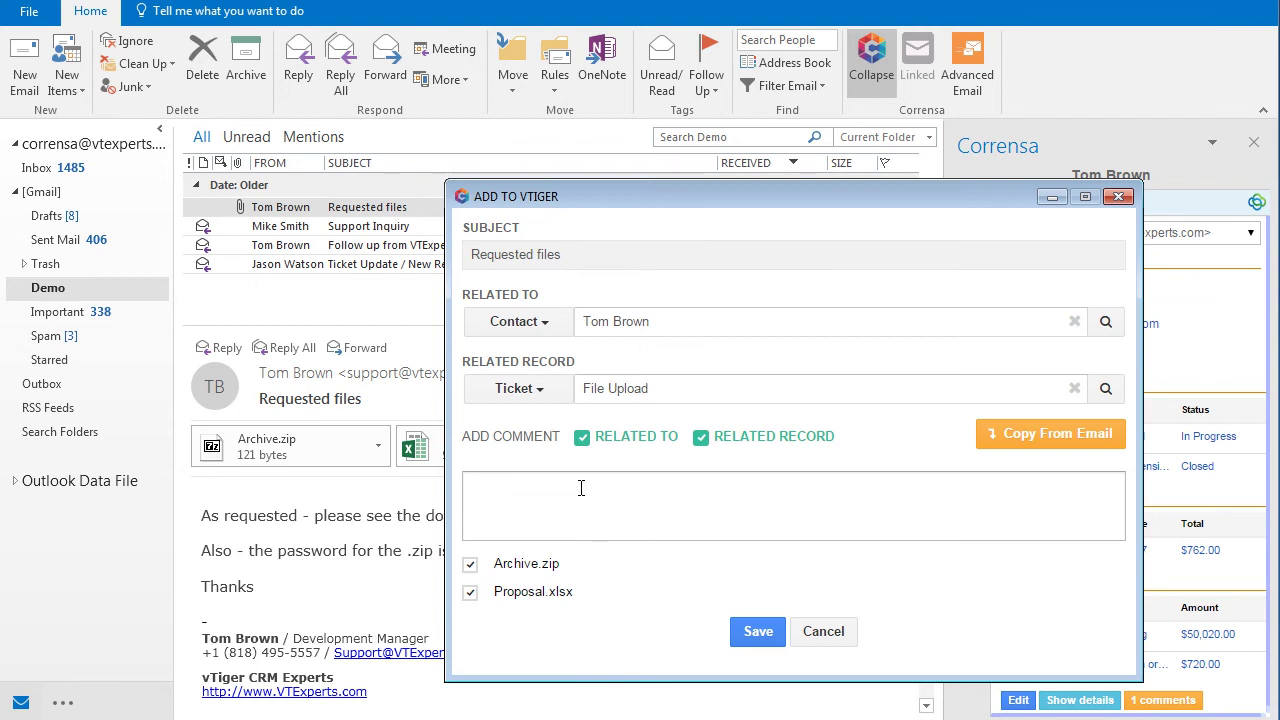
click(1054, 439)
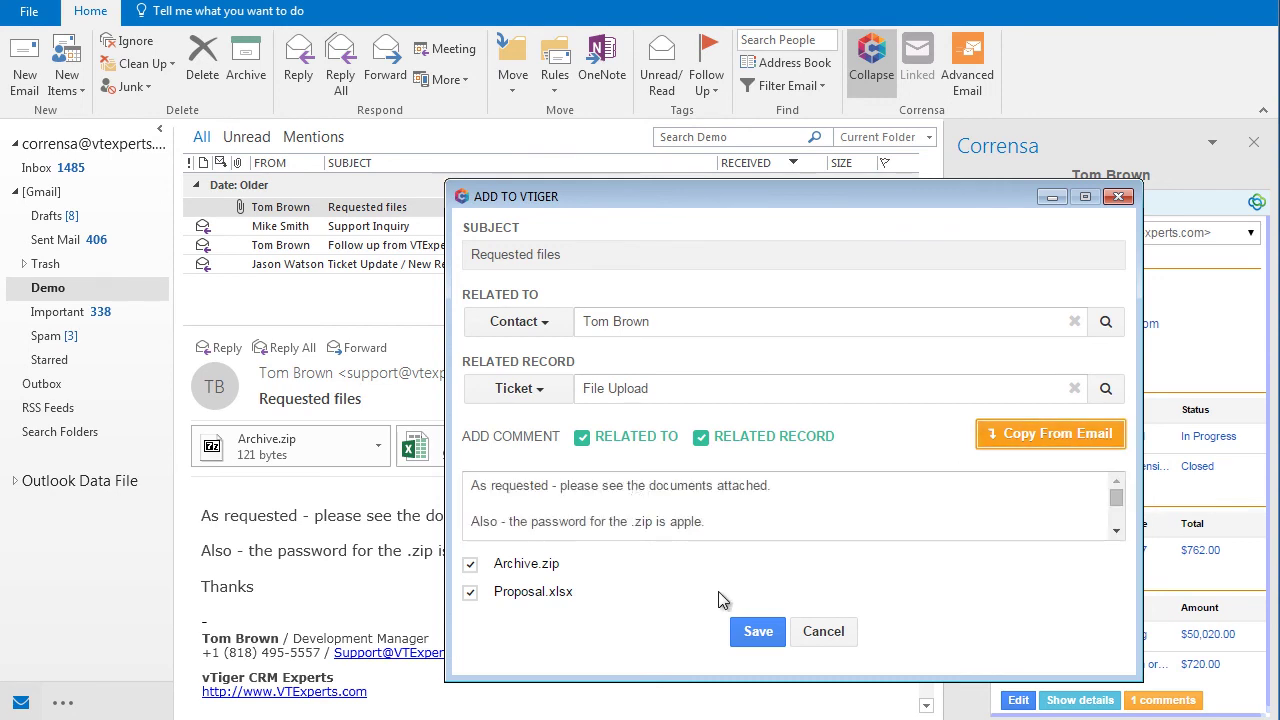
click(757, 631)
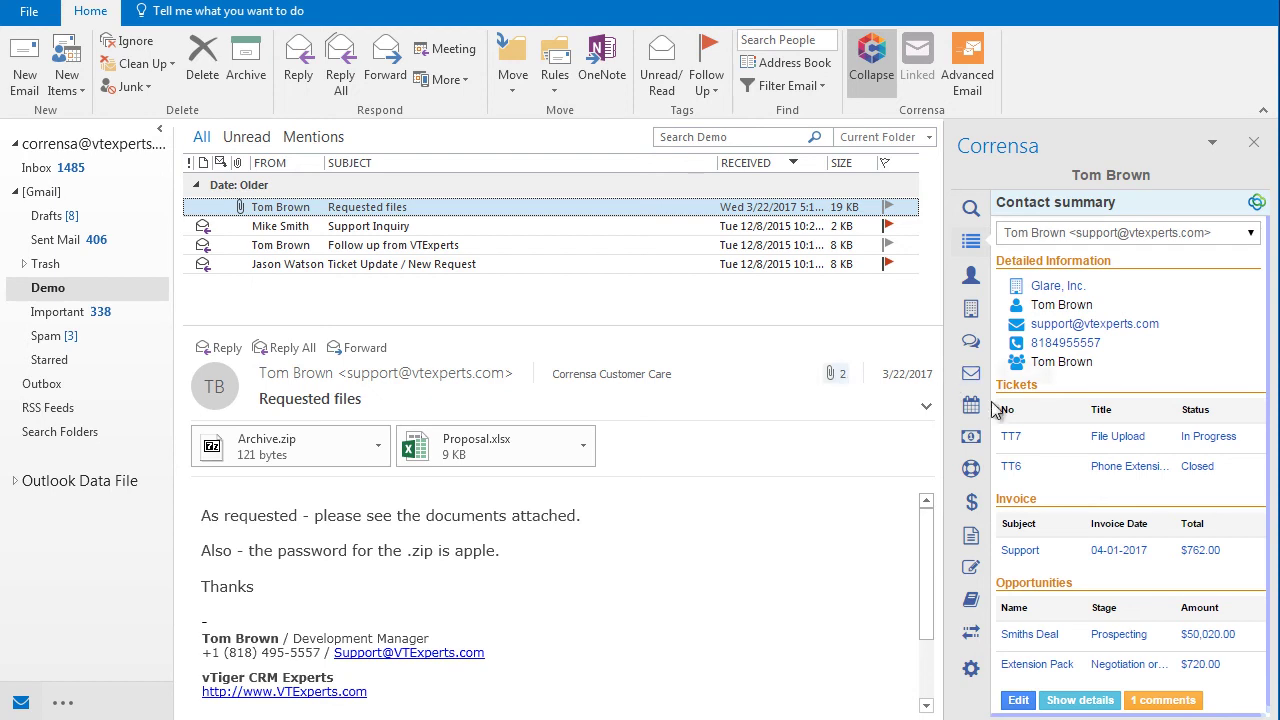
Review ticket TT7's 2 comments, then show the contact's documents, now including Proposal.xlsx and Archive.zip
click(972, 469)
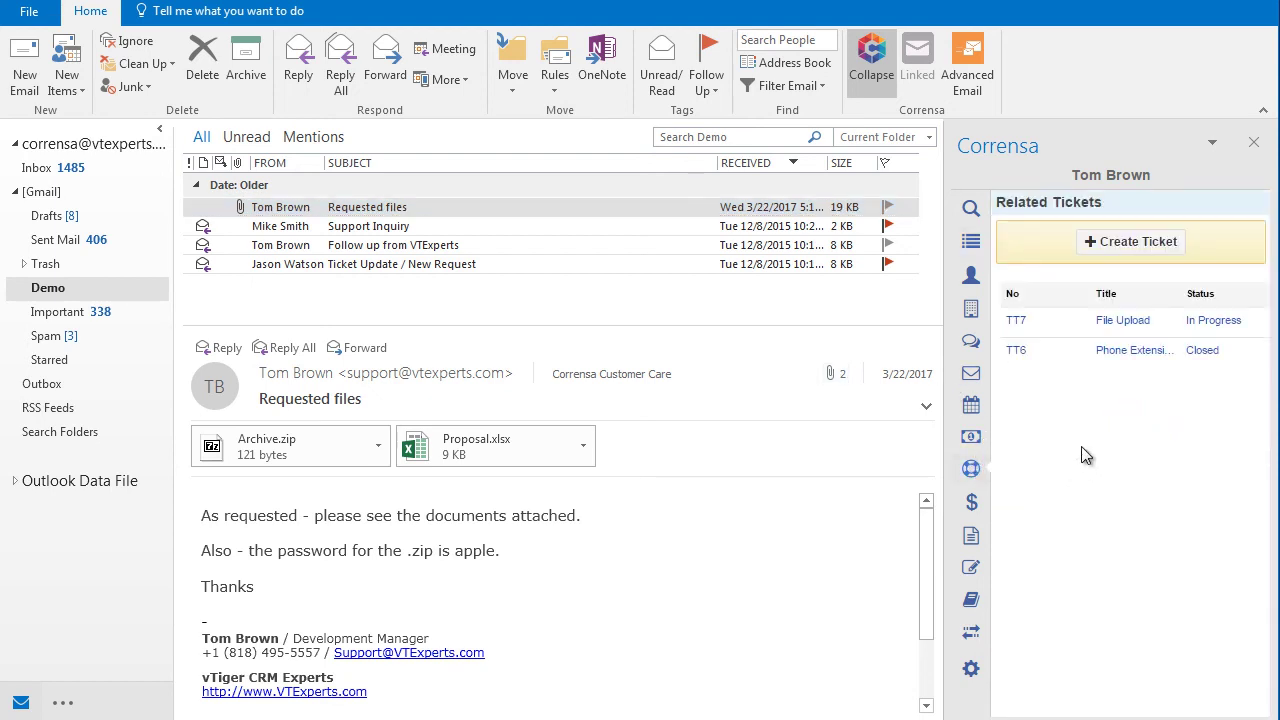
click(1016, 320)
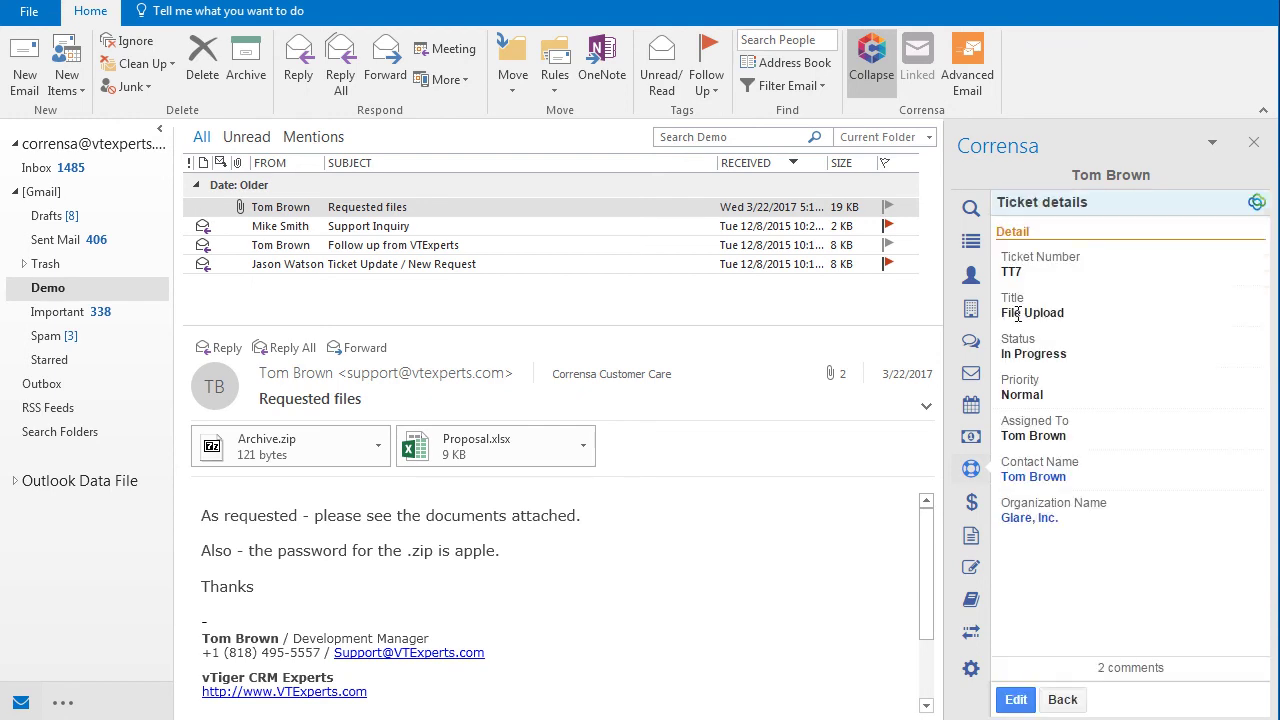
click(1134, 664)
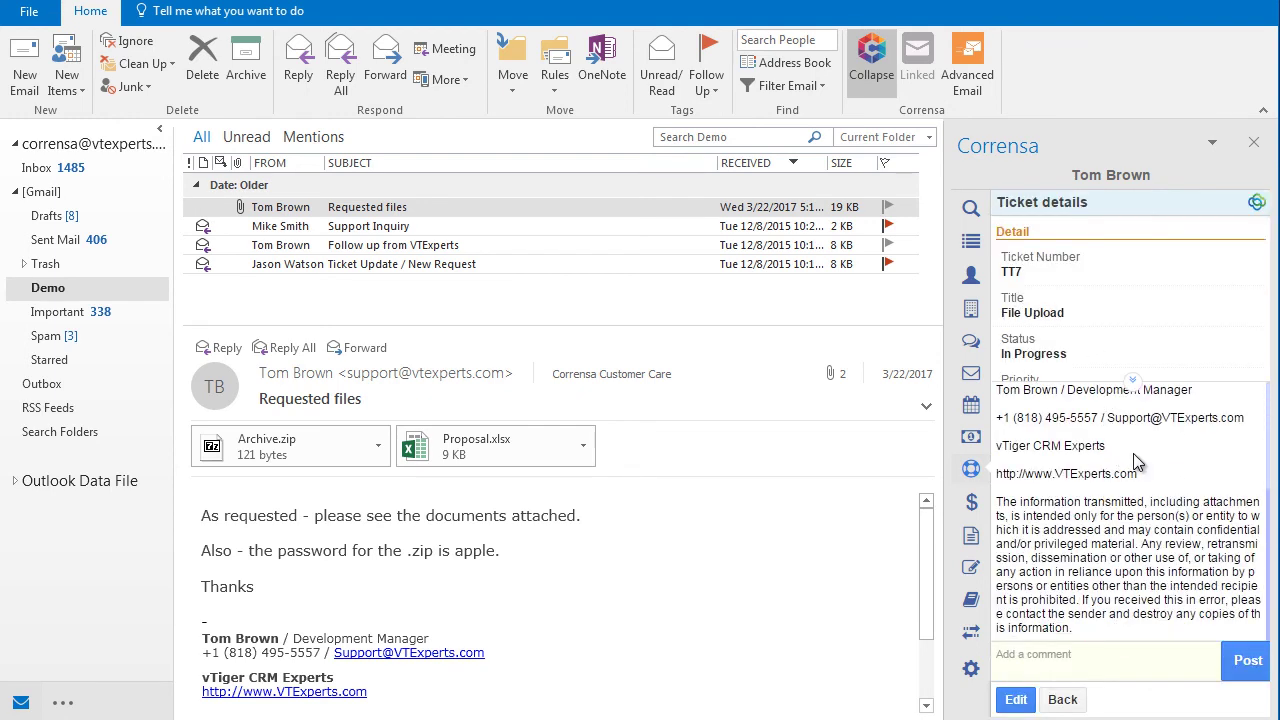
click(1131, 385)
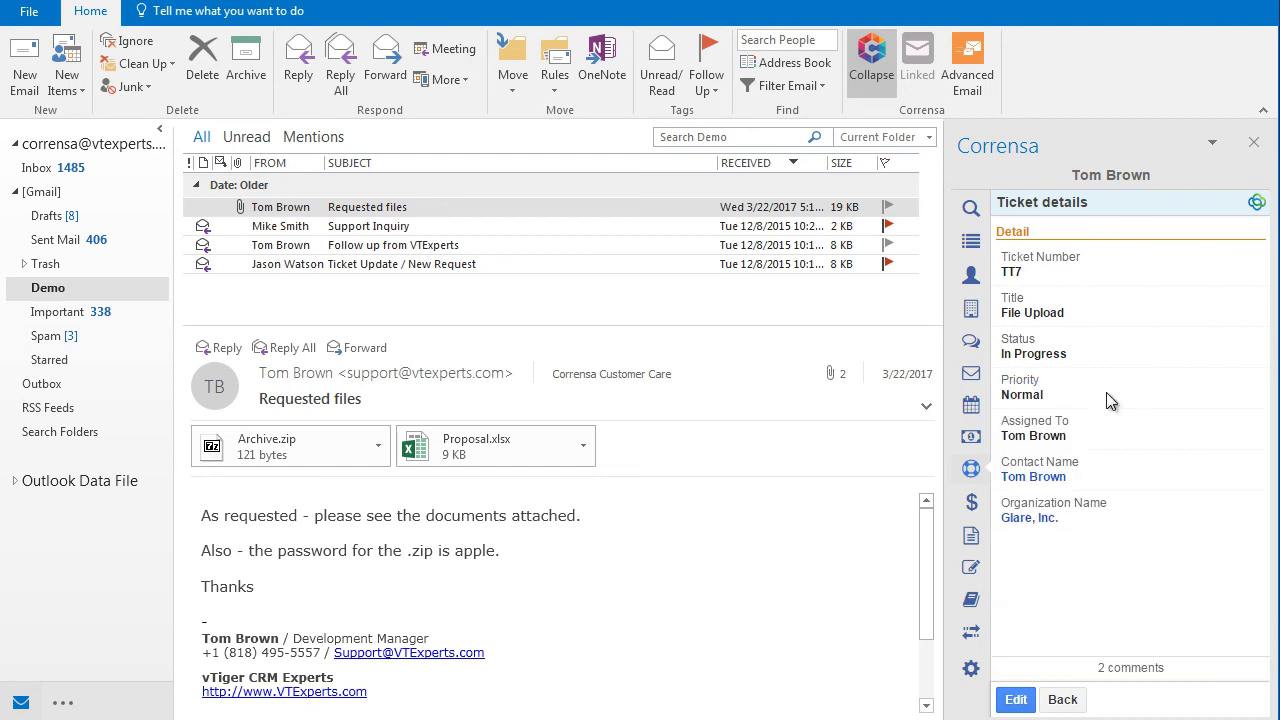
click(971, 600)
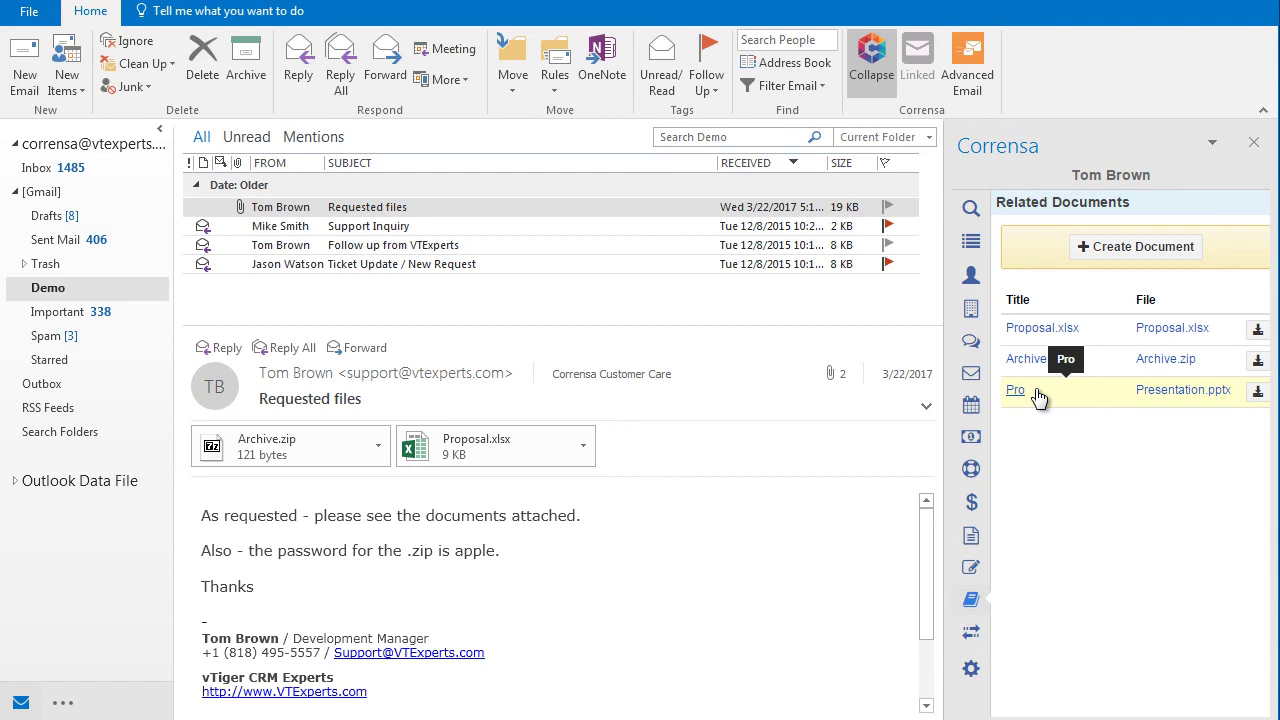
Search the CRM from Corrensa for the name 'John'
click(971, 208)
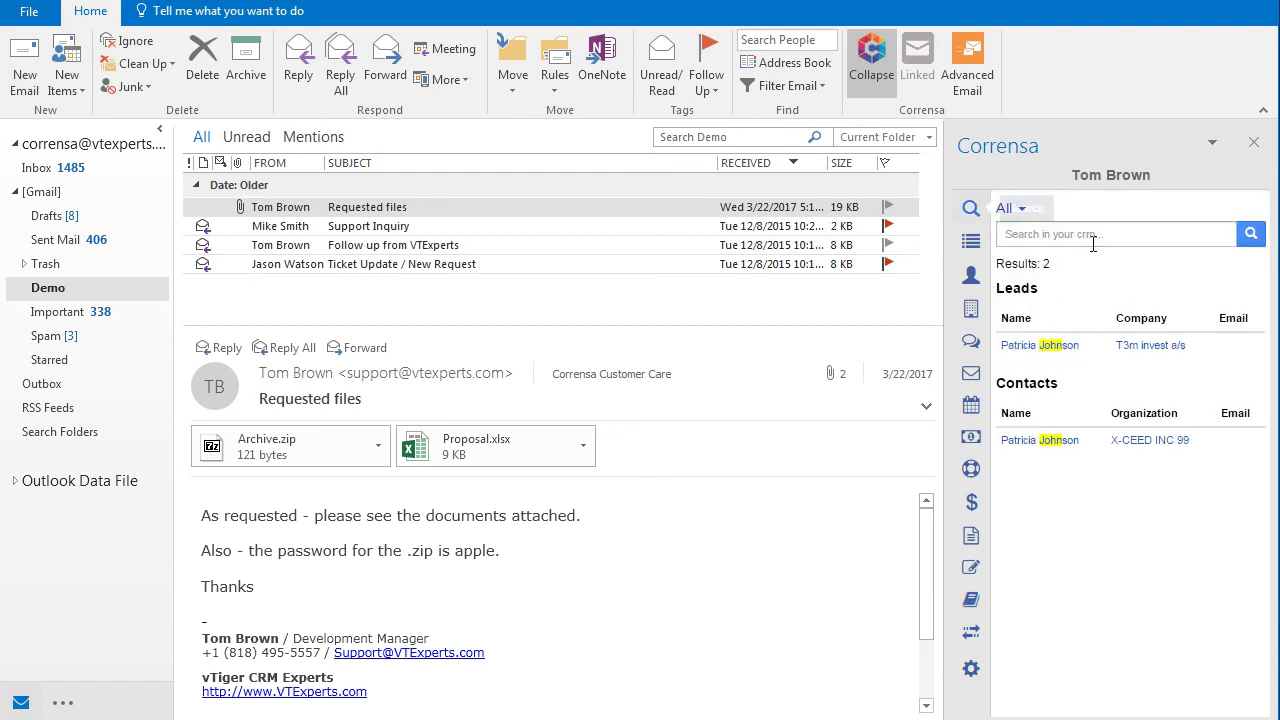
click(1088, 236)
text(John)
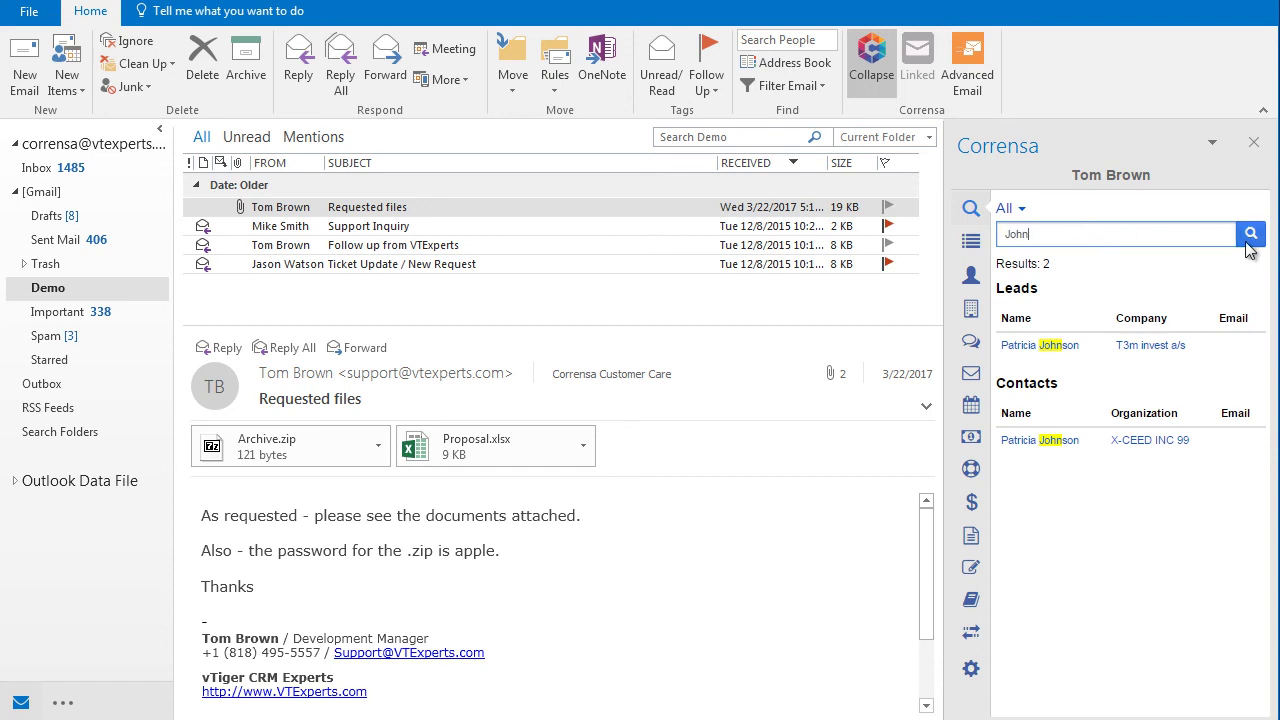
click(1250, 234)
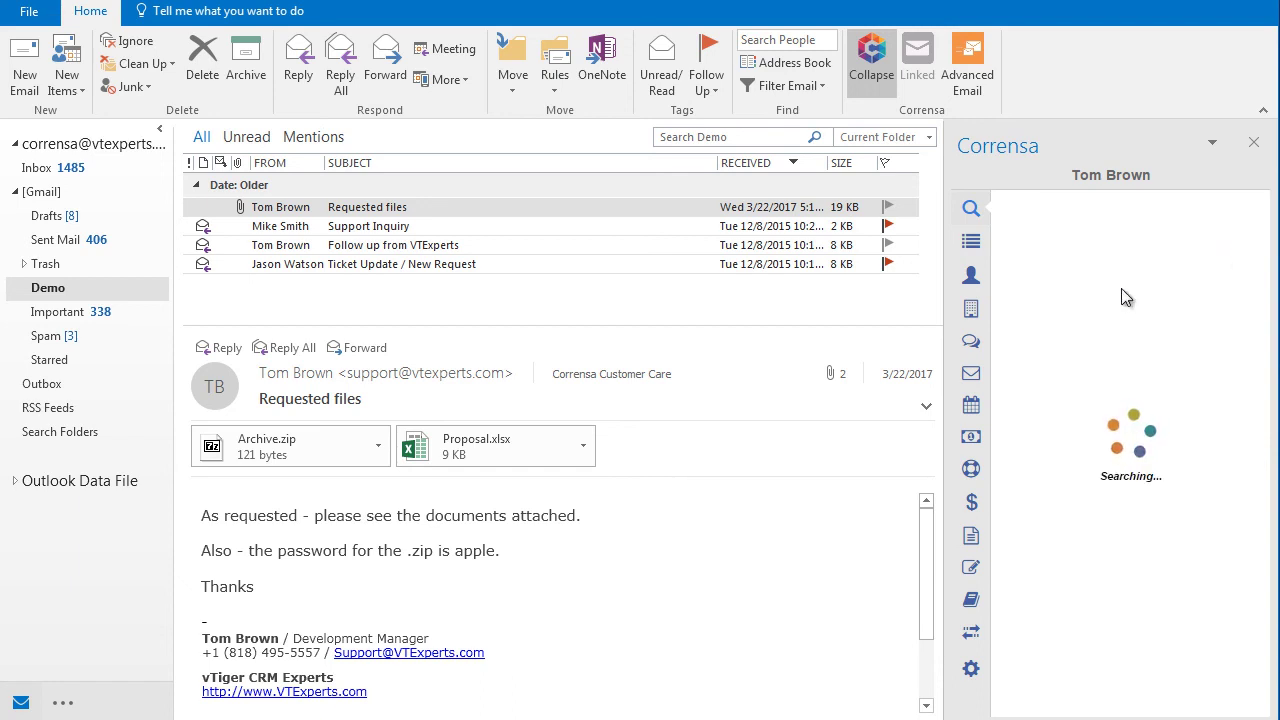